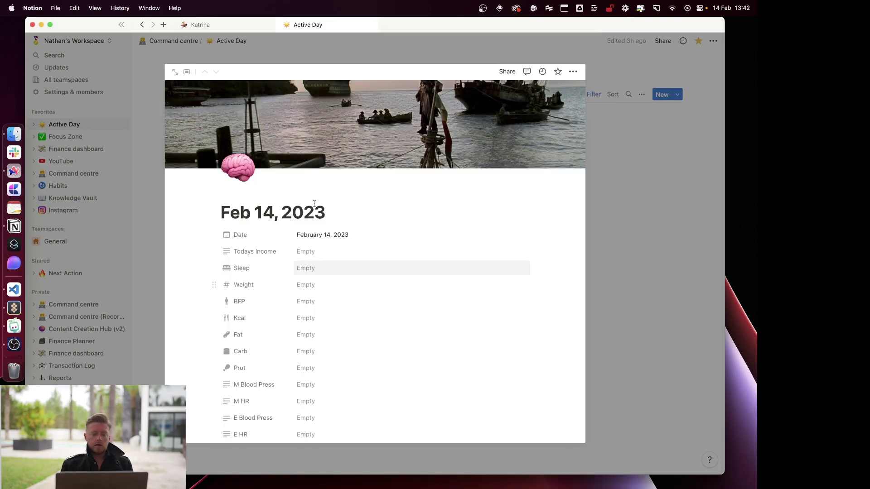
- Expand the Feb 14, 2023 entry to a full page and review its empty Sleep, Weight and Kcal properties
{"action": "left_click", "coordinate": [175, 71]}
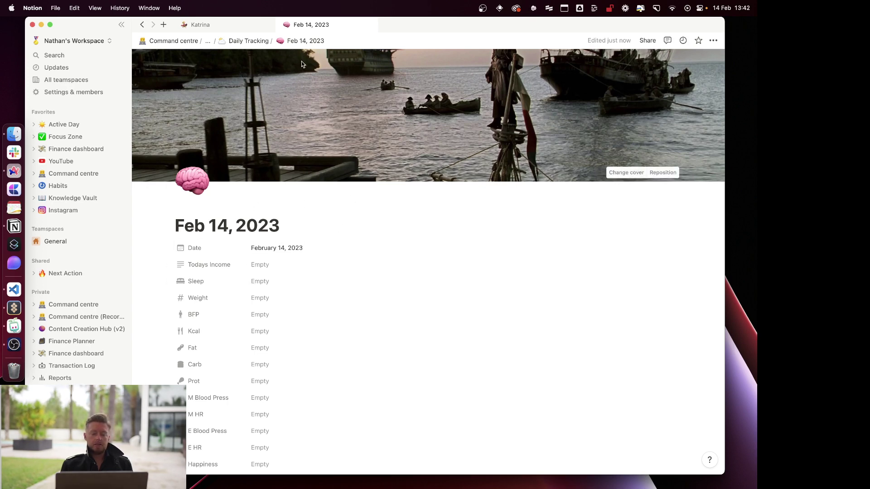
{"action": "scroll", "coordinate": [237, 202], "scroll_direction": "down", "scroll_amount": 7}
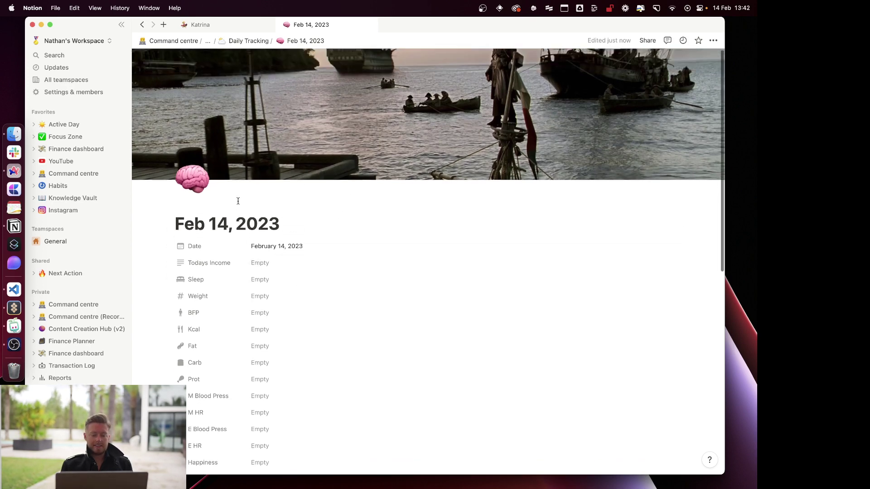
{"action": "scroll", "coordinate": [238, 202], "scroll_direction": "down", "scroll_amount": 2}
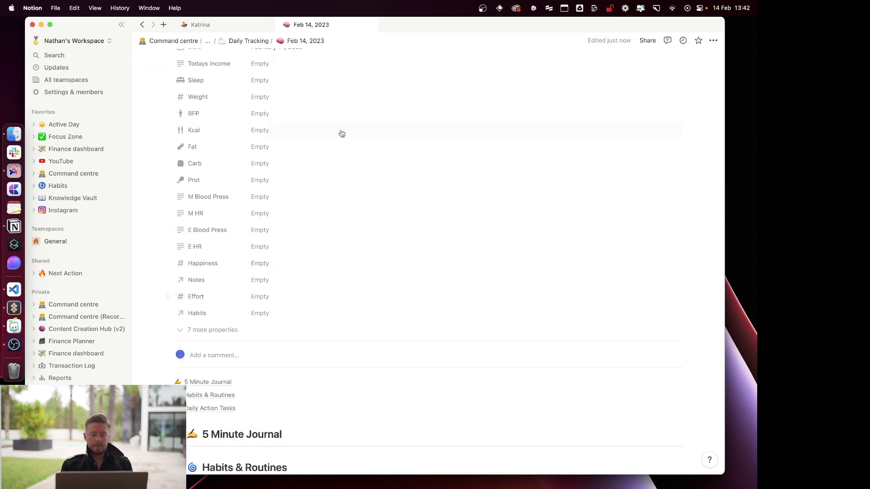
{"action": "scroll", "coordinate": [292, 200], "scroll_direction": "up", "scroll_amount": 3}
{"action": "scroll", "coordinate": [277, 296], "scroll_direction": "down", "scroll_amount": 1}
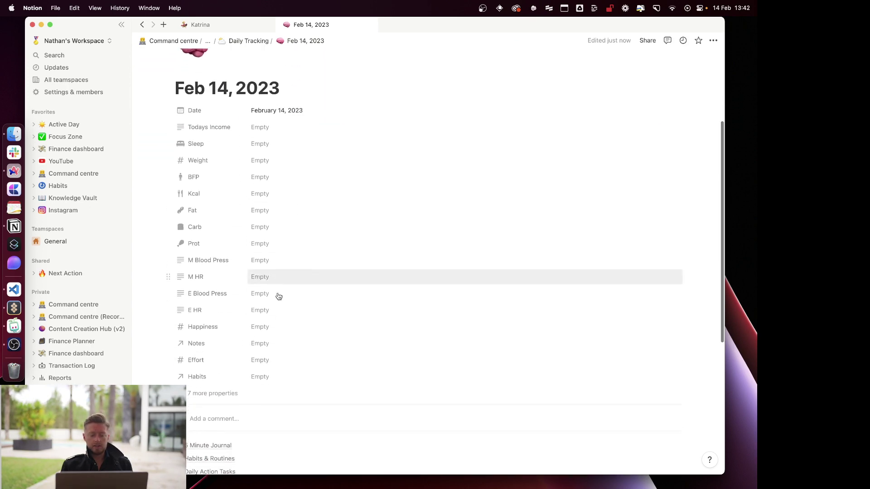
{"action": "scroll", "coordinate": [279, 296], "scroll_direction": "up", "scroll_amount": 1}
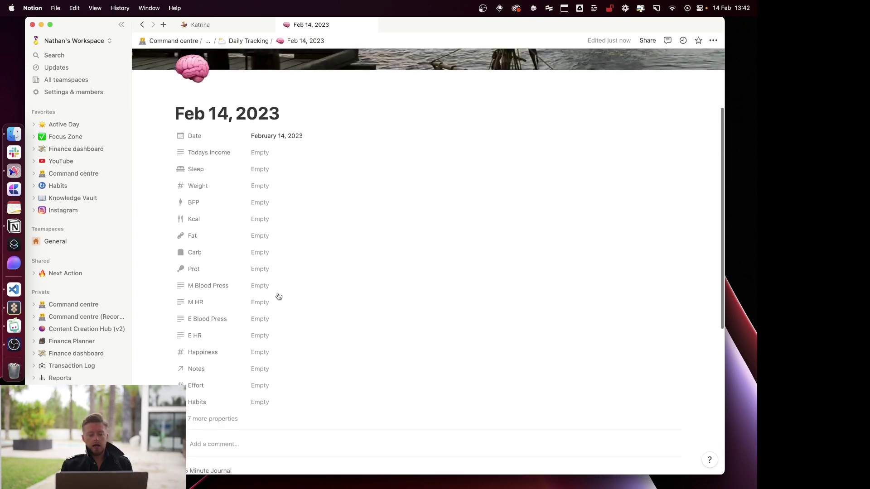
- Reveal the seven hidden properties like Daily Steps, Created Time and Year, then select the Todays Income field
{"action": "left_click", "coordinate": [213, 417]}
{"action": "scroll", "coordinate": [213, 427], "scroll_direction": "down", "scroll_amount": 2}
{"action": "scroll", "coordinate": [213, 426], "scroll_direction": "down", "scroll_amount": 4}
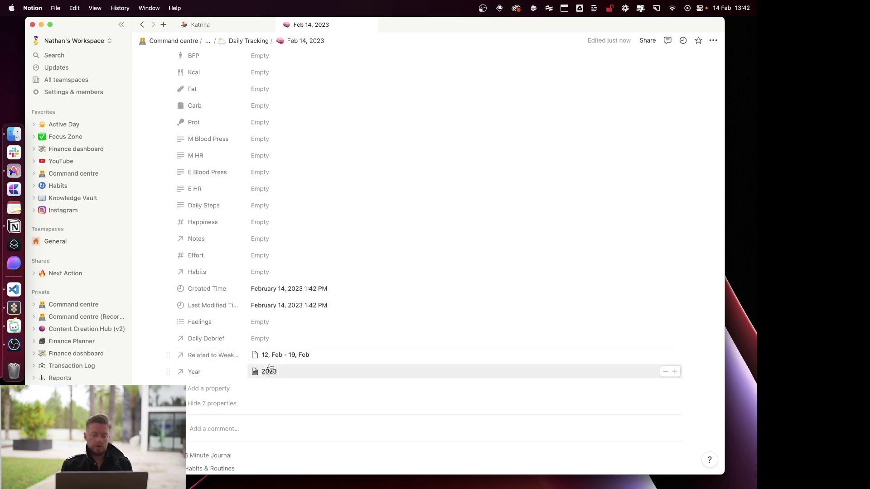
{"action": "scroll", "coordinate": [270, 368], "scroll_direction": "up", "scroll_amount": 5}
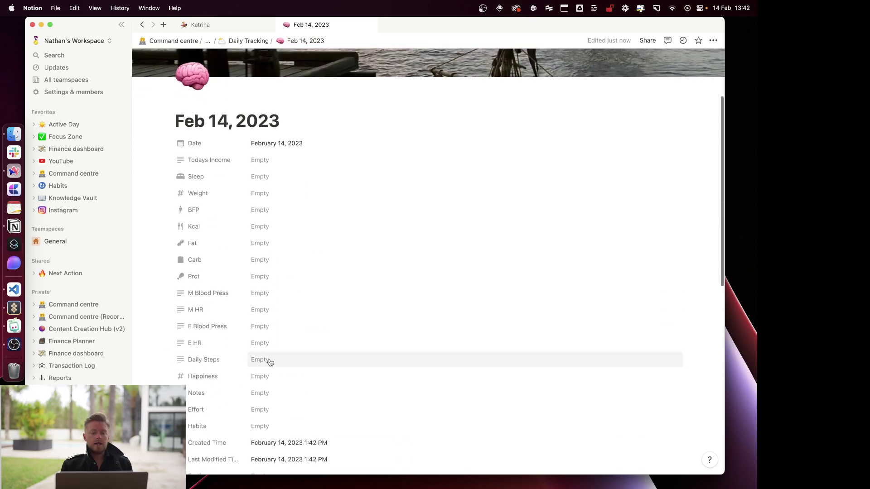
{"action": "scroll", "coordinate": [268, 299], "scroll_direction": "down", "scroll_amount": 10}
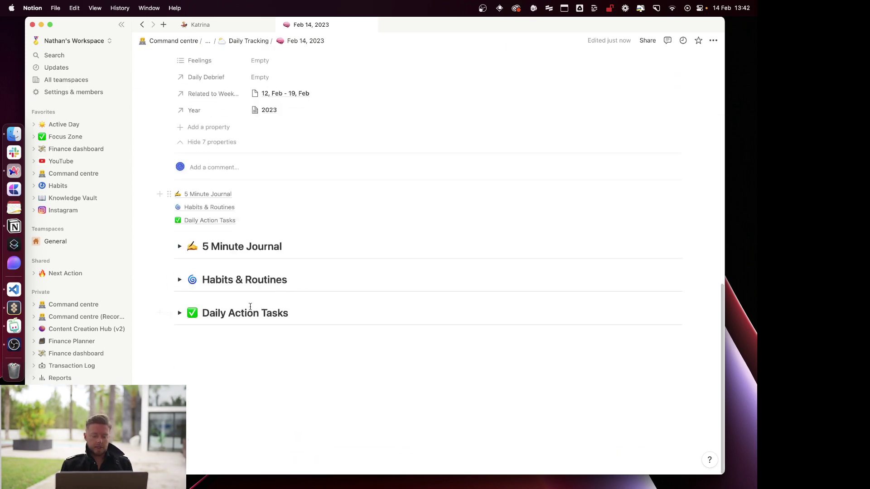
{"action": "scroll", "coordinate": [395, 265], "scroll_direction": "up", "scroll_amount": 10}
{"action": "scroll", "coordinate": [367, 279], "scroll_direction": "down", "scroll_amount": 2}
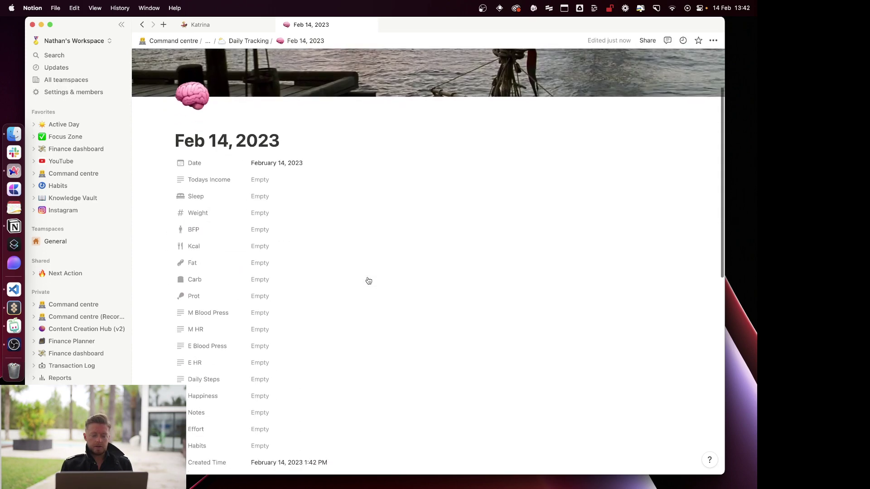
{"action": "left_click", "coordinate": [295, 183]}
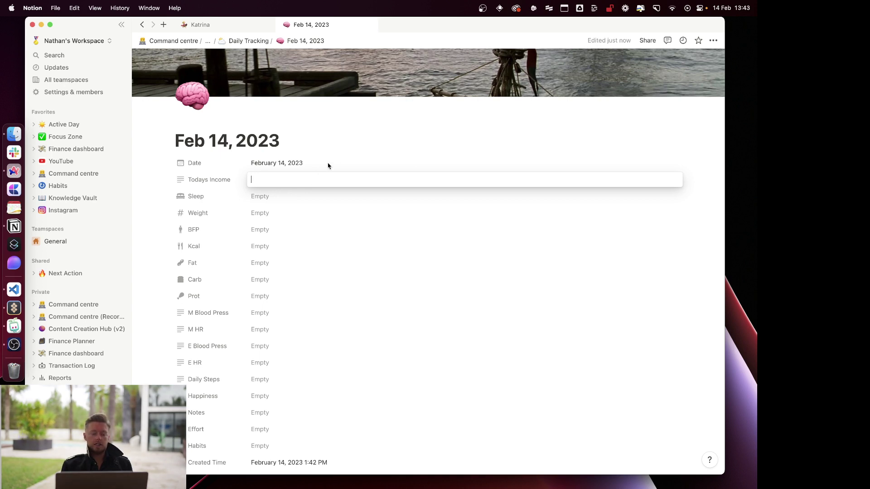
{"action": "left_click", "coordinate": [355, 147]}
{"action": "scroll", "coordinate": [317, 208], "scroll_direction": "down", "scroll_amount": 1}
{"action": "left_click", "coordinate": [278, 154]}
{"action": "key", "text": "Escape"}
{"action": "scroll", "coordinate": [271, 163], "scroll_direction": "down", "scroll_amount": 2}
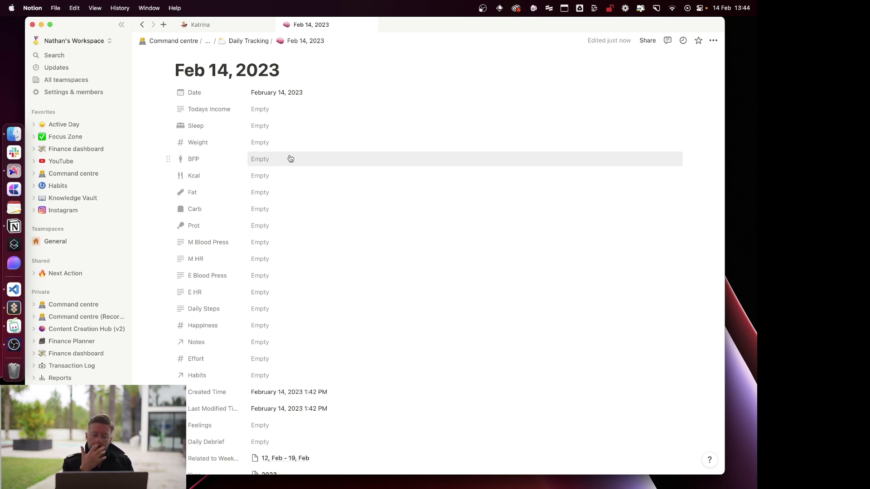
{"action": "scroll", "coordinate": [283, 189], "scroll_direction": "down", "scroll_amount": 2}
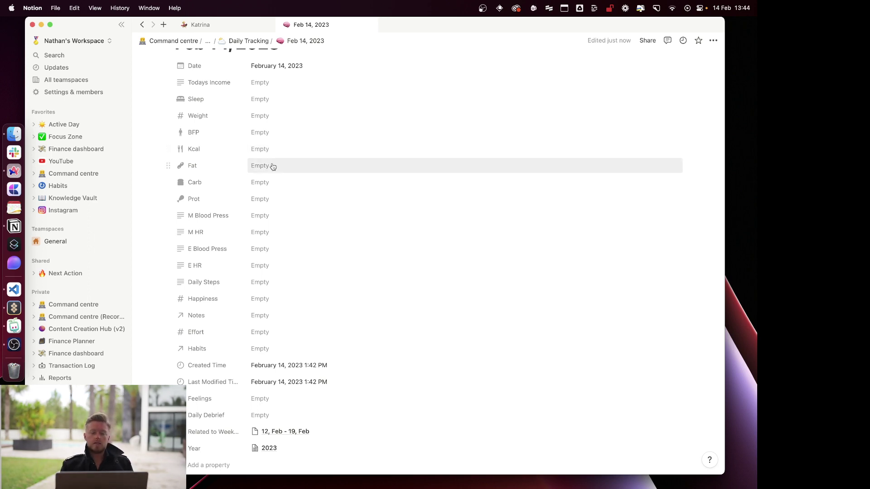
{"action": "scroll", "coordinate": [273, 167], "scroll_direction": "down", "scroll_amount": 4}
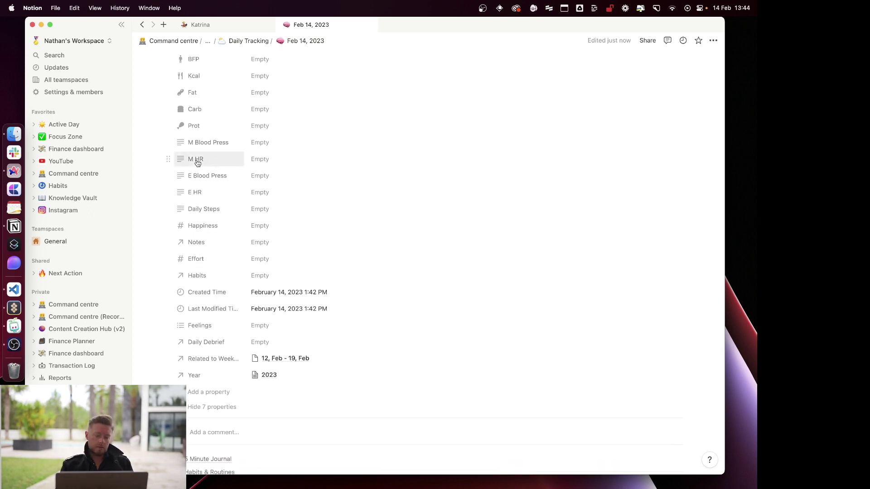
{"action": "scroll", "coordinate": [204, 196], "scroll_direction": "down", "scroll_amount": 1}
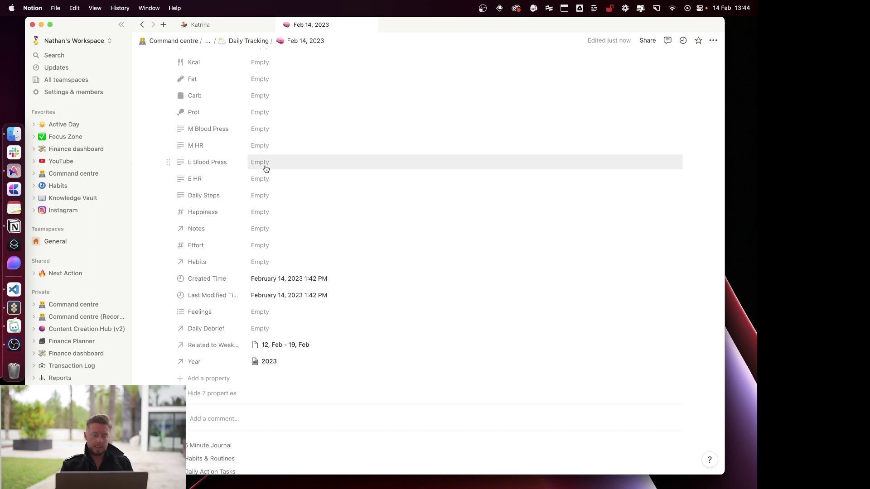
{"action": "scroll", "coordinate": [269, 191], "scroll_direction": "down", "scroll_amount": 2}
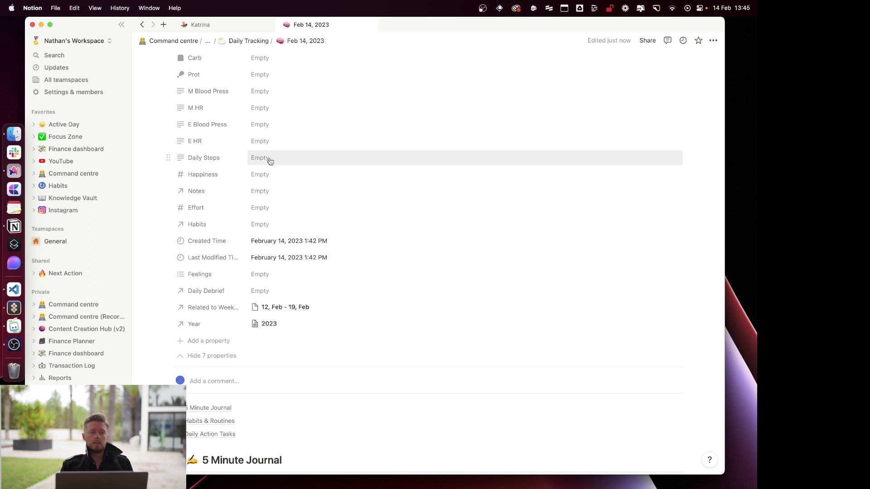
{"action": "scroll", "coordinate": [270, 162], "scroll_direction": "up", "scroll_amount": 3}
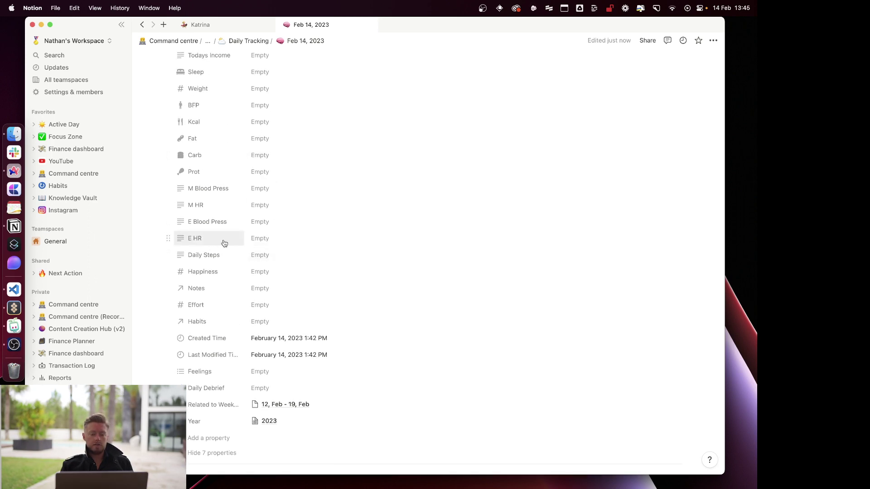
{"action": "scroll", "coordinate": [244, 265], "scroll_direction": "up", "scroll_amount": 2}
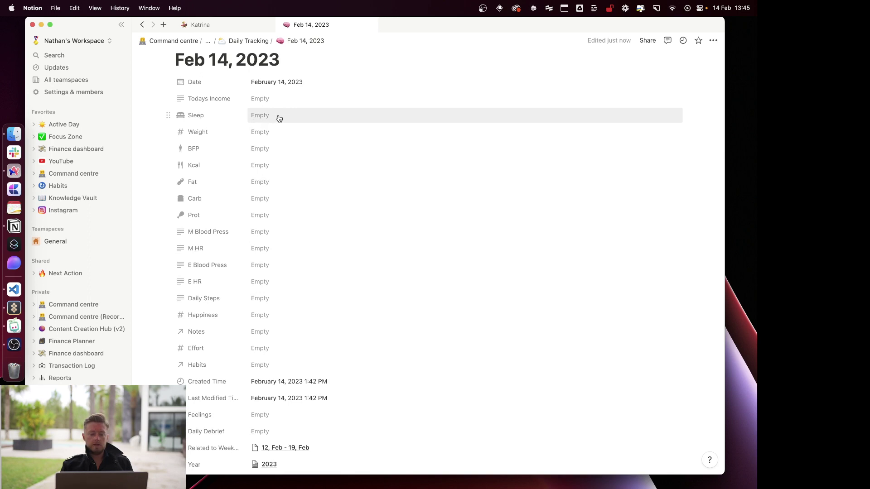
{"action": "scroll", "coordinate": [273, 119], "scroll_direction": "down", "scroll_amount": 1}
{"action": "scroll", "coordinate": [274, 119], "scroll_direction": "down", "scroll_amount": 5}
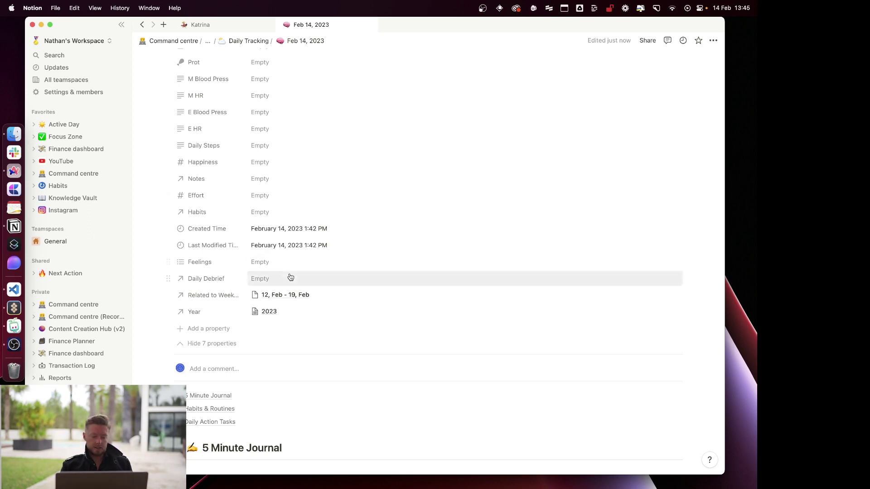
{"action": "scroll", "coordinate": [290, 277], "scroll_direction": "down", "scroll_amount": 5}
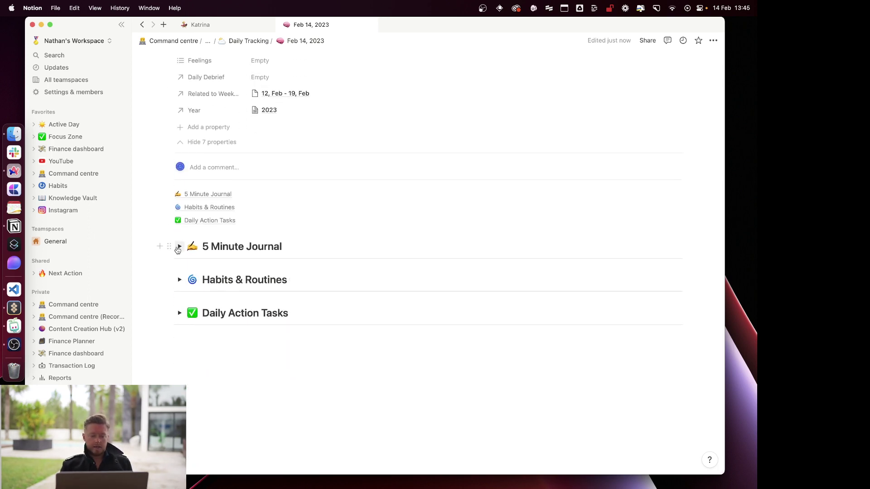
{"action": "scroll", "coordinate": [271, 215], "scroll_direction": "up", "scroll_amount": 8}
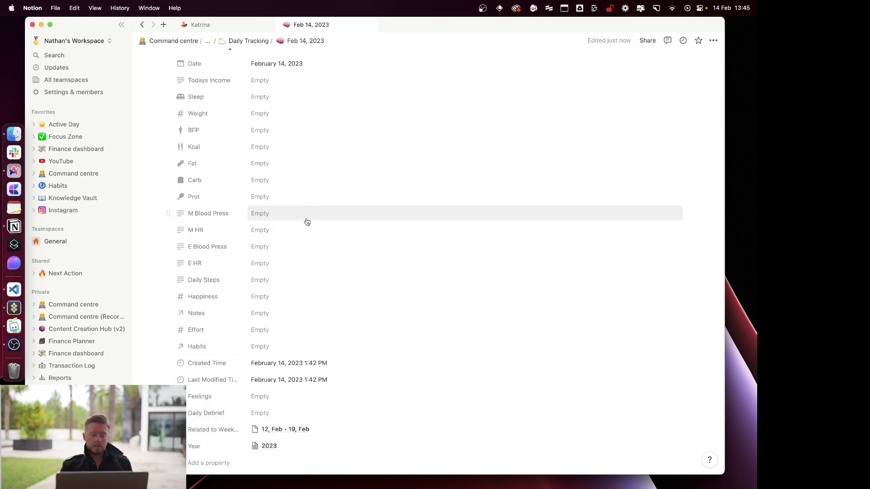
{"action": "scroll", "coordinate": [275, 220], "scroll_direction": "up", "scroll_amount": 2}
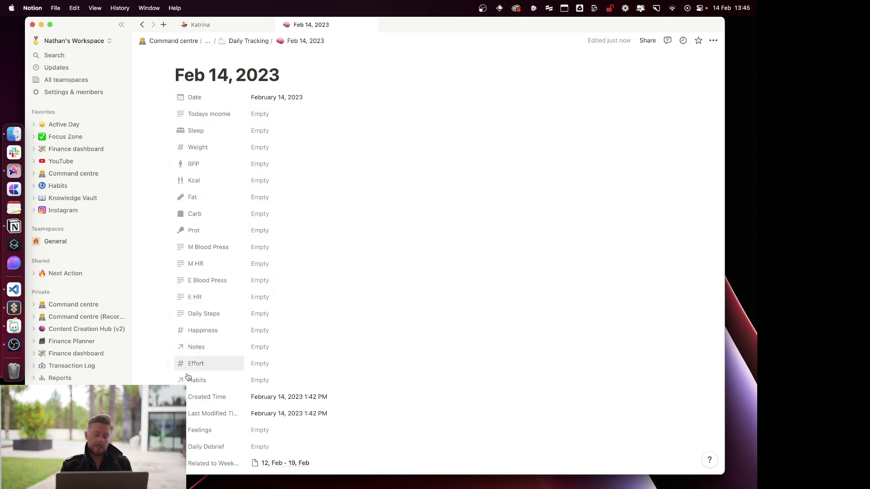
{"action": "scroll", "coordinate": [219, 354], "scroll_direction": "down", "scroll_amount": 10}
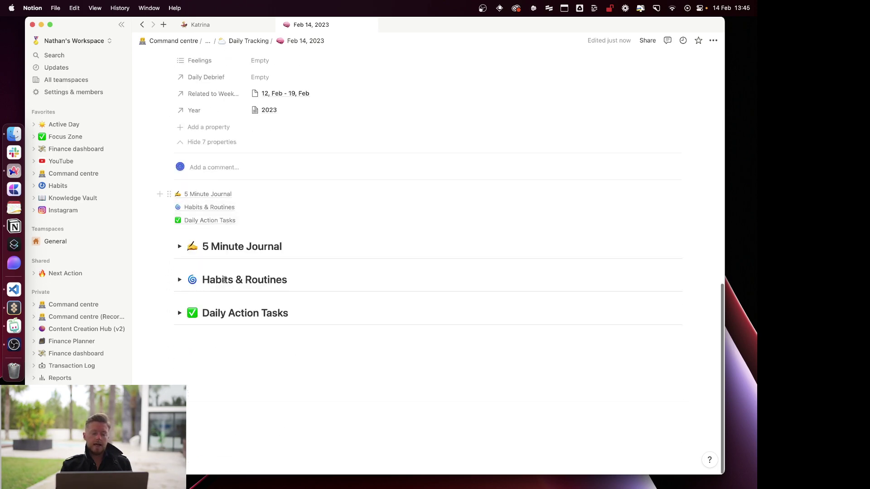
{"action": "scroll", "coordinate": [273, 324], "scroll_direction": "up", "scroll_amount": 15}
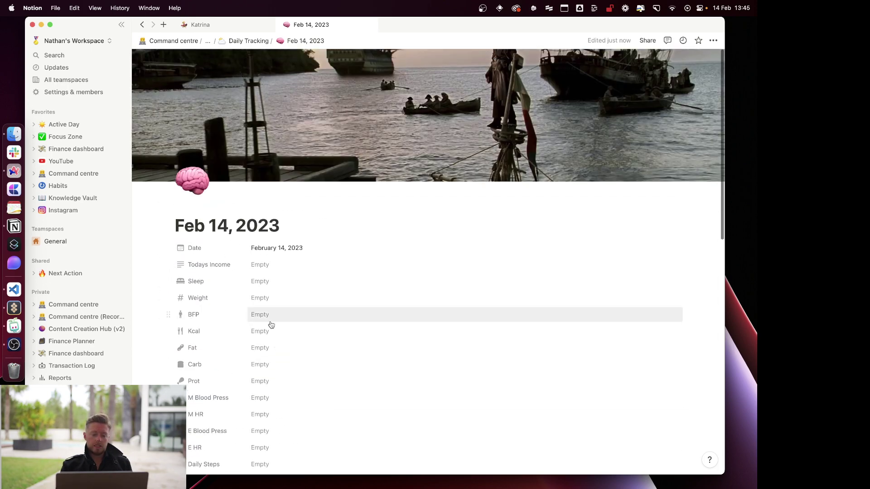
{"action": "scroll", "coordinate": [277, 332], "scroll_direction": "down", "scroll_amount": 5}
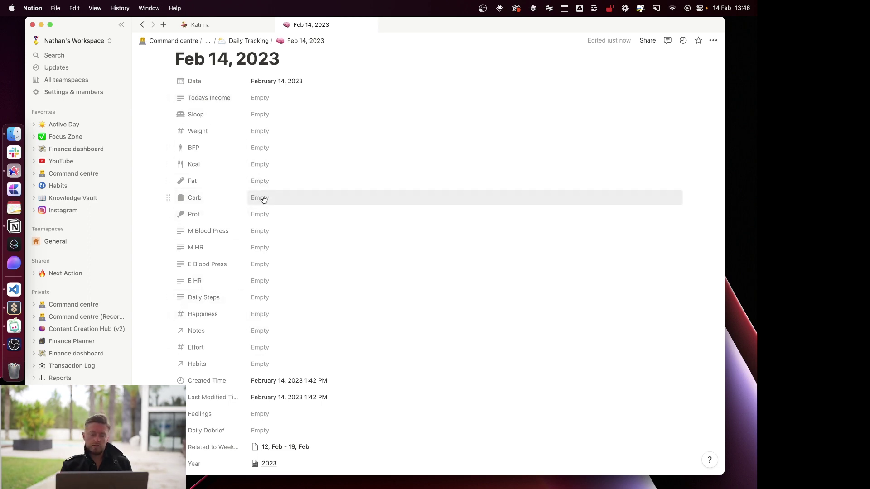
{"action": "scroll", "coordinate": [264, 199], "scroll_direction": "down", "scroll_amount": 10}
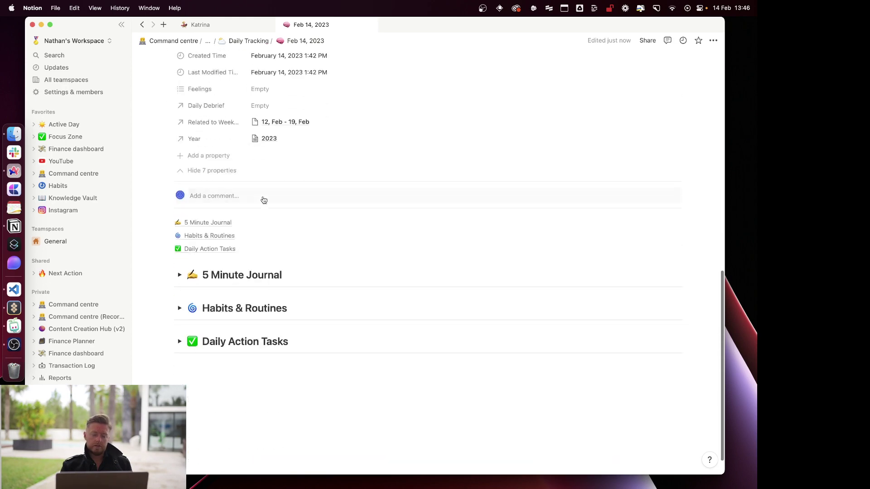
- Expand the 5 Minute Journal section and its Morning toggle
{"action": "left_click", "coordinate": [180, 277]}
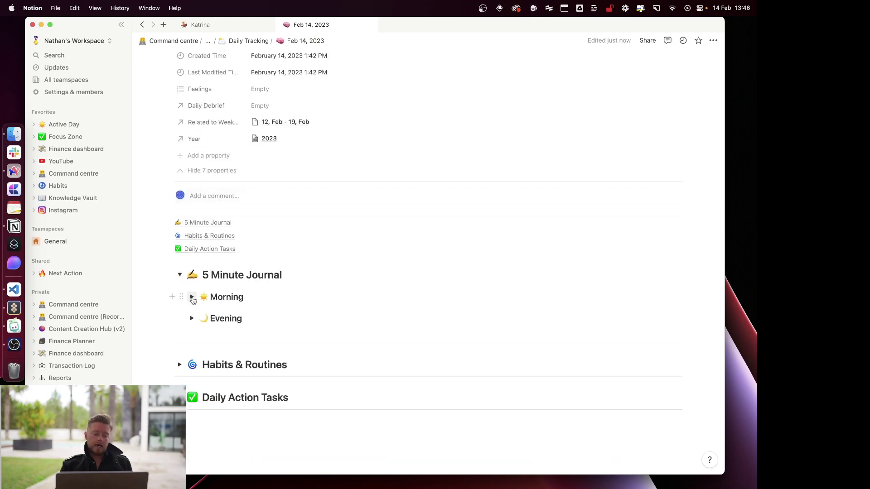
{"action": "left_click", "coordinate": [192, 297]}
{"action": "scroll", "coordinate": [274, 299], "scroll_direction": "down", "scroll_amount": 2}
{"action": "scroll", "coordinate": [274, 299], "scroll_direction": "down", "scroll_amount": 5}
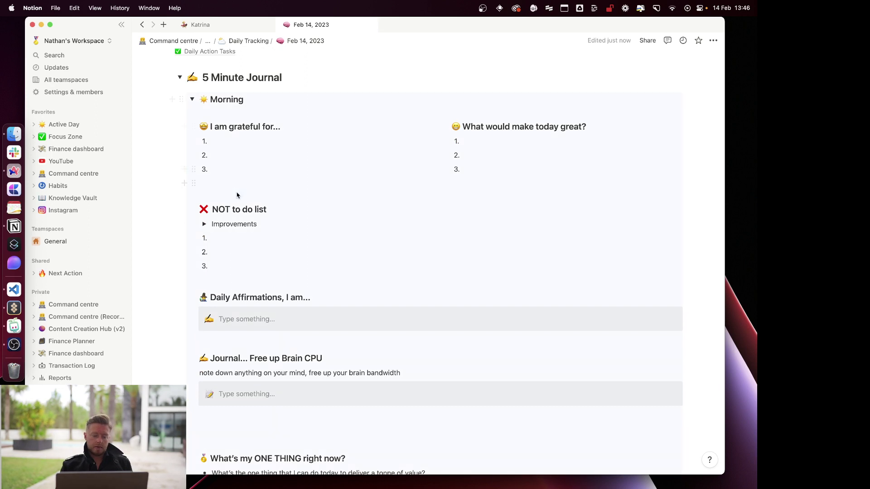
- Highlight the gratitude list and the empty What would make today great? items to point them out
{"action": "left_click_drag", "start_coordinate": [237, 195], "coordinate": [196, 118]}
{"action": "left_click", "coordinate": [245, 125]}
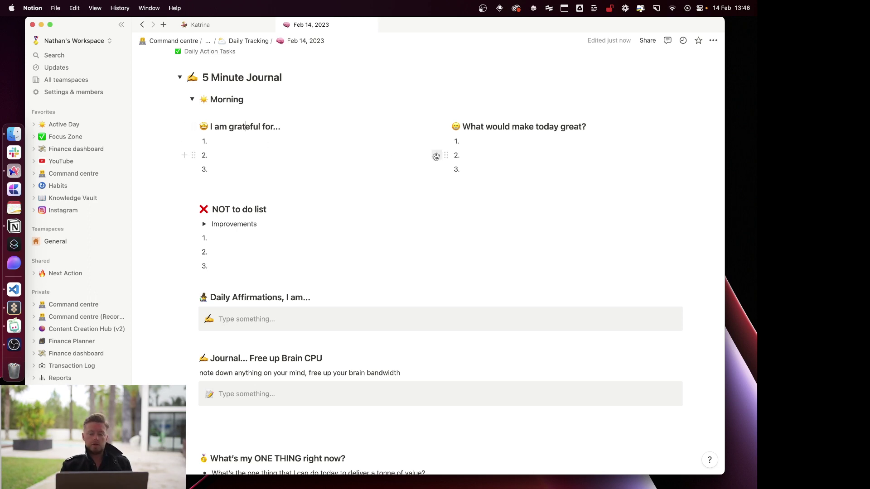
{"action": "left_click_drag", "start_coordinate": [482, 173], "coordinate": [443, 121]}
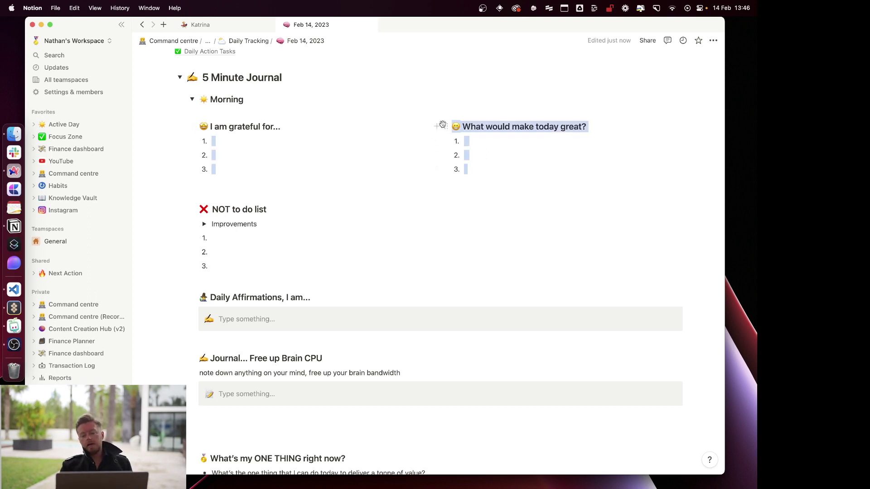
{"action": "left_click", "coordinate": [475, 143]}
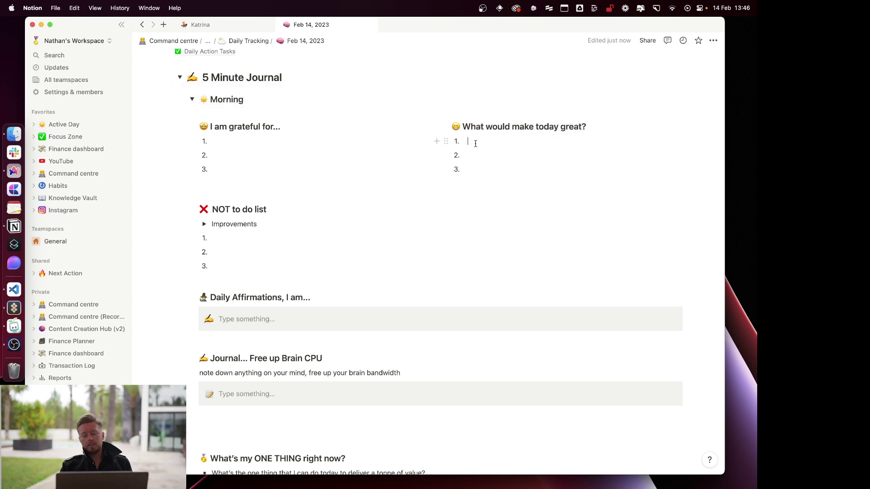
{"action": "scroll", "coordinate": [476, 144], "scroll_direction": "down", "scroll_amount": 1}
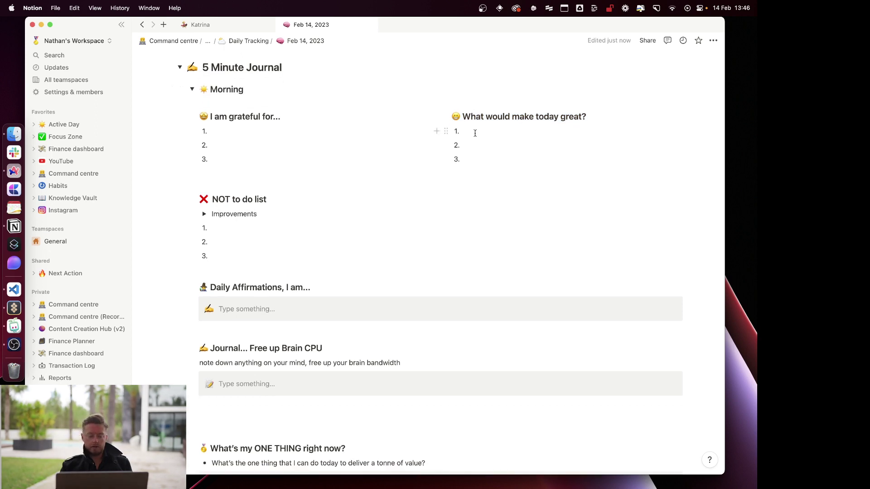
{"action": "left_click_drag", "start_coordinate": [495, 159], "coordinate": [463, 131]}
{"action": "scroll", "coordinate": [463, 150], "scroll_direction": "down", "scroll_amount": 2}
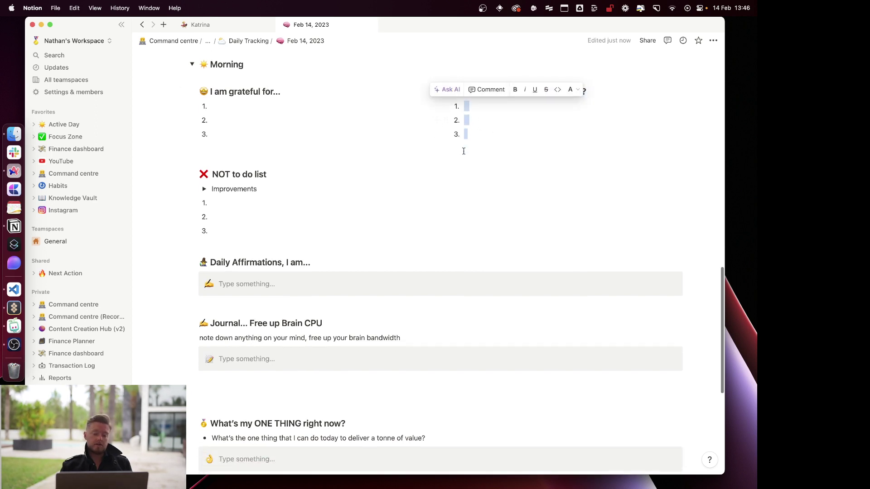
{"action": "left_click", "coordinate": [254, 174]}
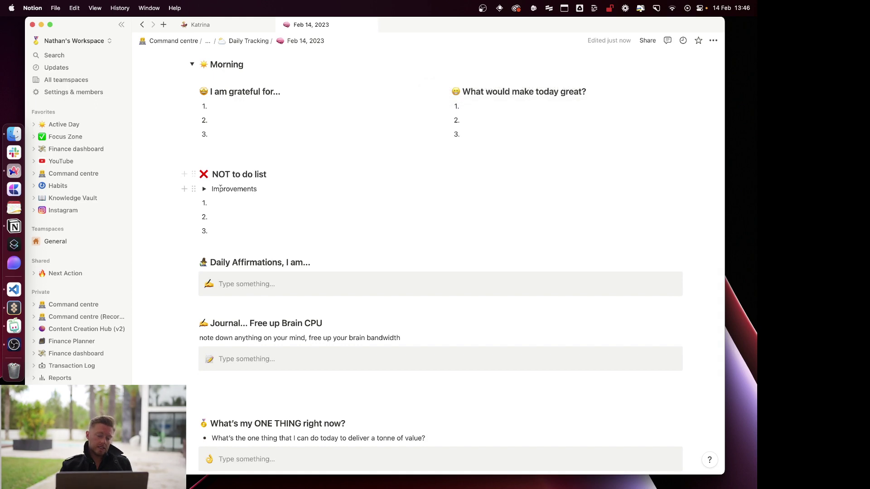
{"action": "scroll", "coordinate": [245, 228], "scroll_direction": "down", "scroll_amount": 10}
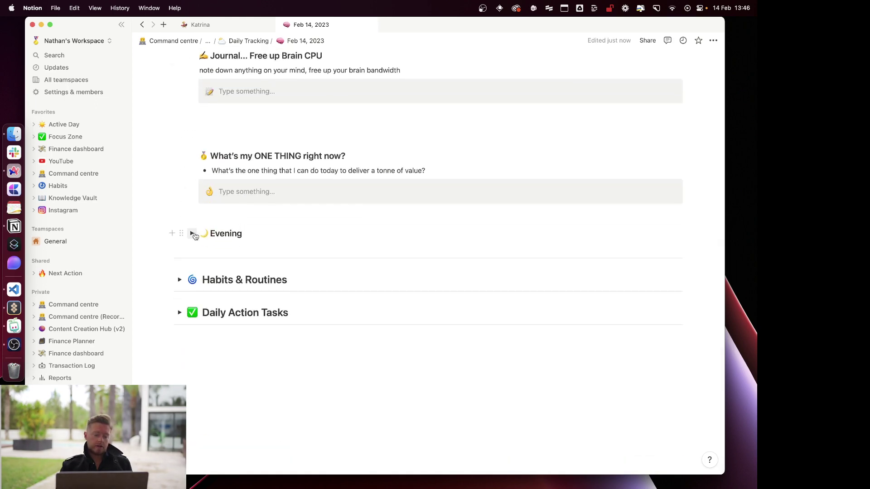
{"action": "left_click", "coordinate": [192, 234]}
{"action": "scroll", "coordinate": [219, 295], "scroll_direction": "down", "scroll_amount": 10}
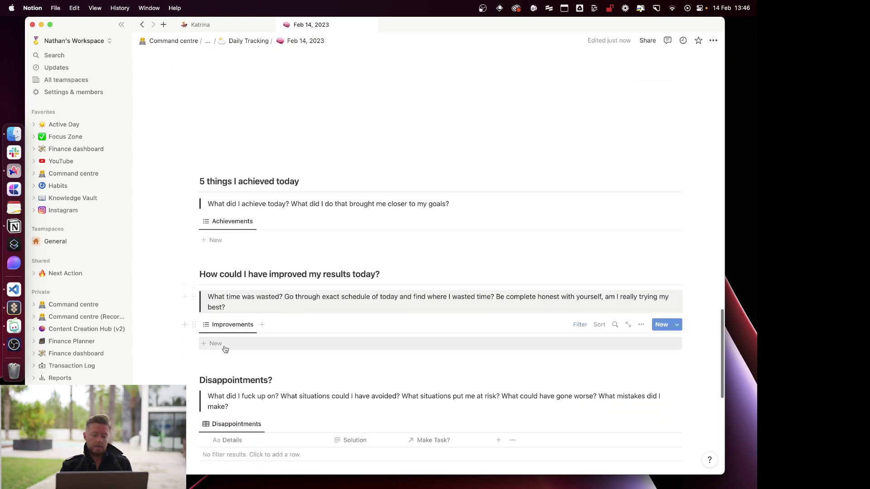
{"action": "scroll", "coordinate": [225, 368], "scroll_direction": "up", "scroll_amount": 9}
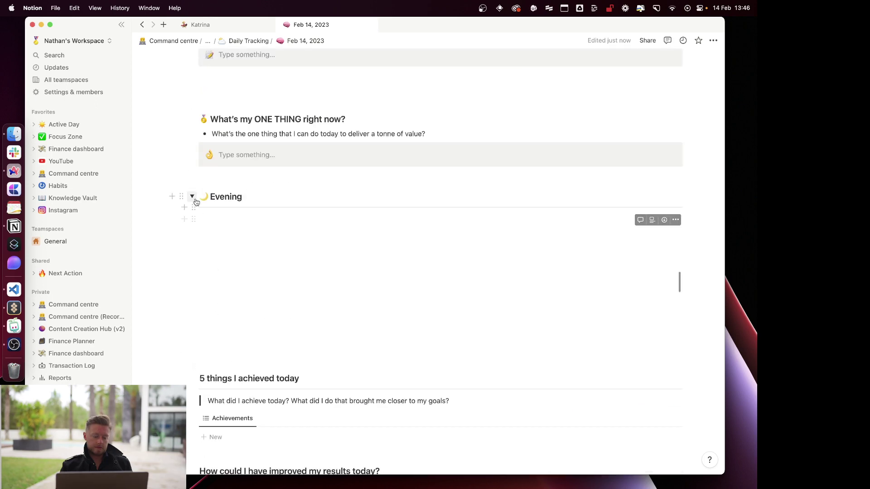
{"action": "left_click", "coordinate": [192, 196]}
{"action": "scroll", "coordinate": [258, 207], "scroll_direction": "up", "scroll_amount": 7}
{"action": "scroll", "coordinate": [277, 211], "scroll_direction": "up", "scroll_amount": 2}
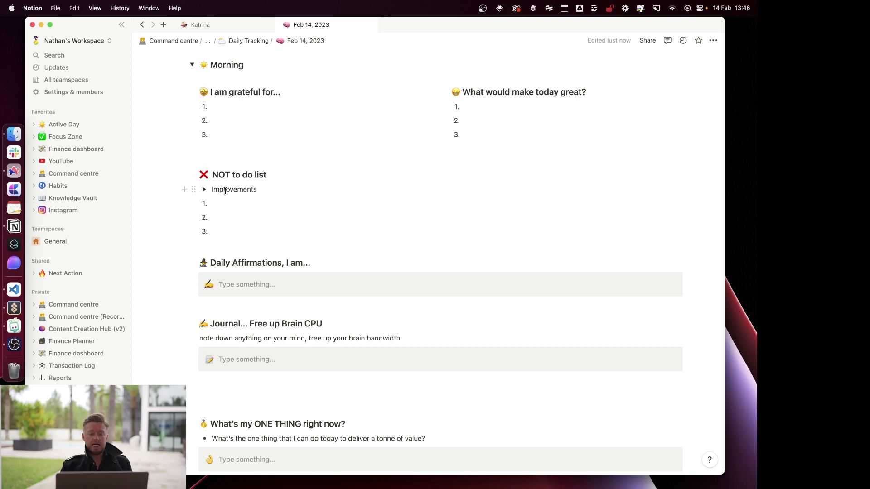
{"action": "left_click", "coordinate": [226, 202]}
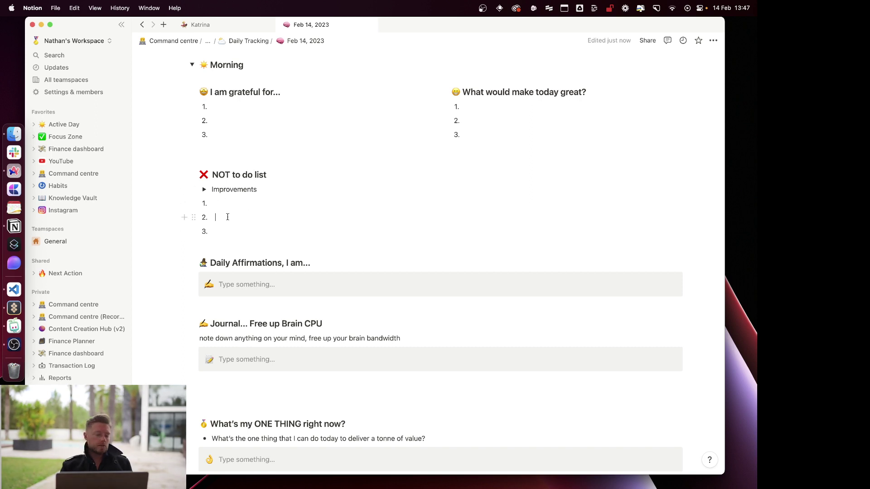
{"action": "left_click", "coordinate": [232, 231]}
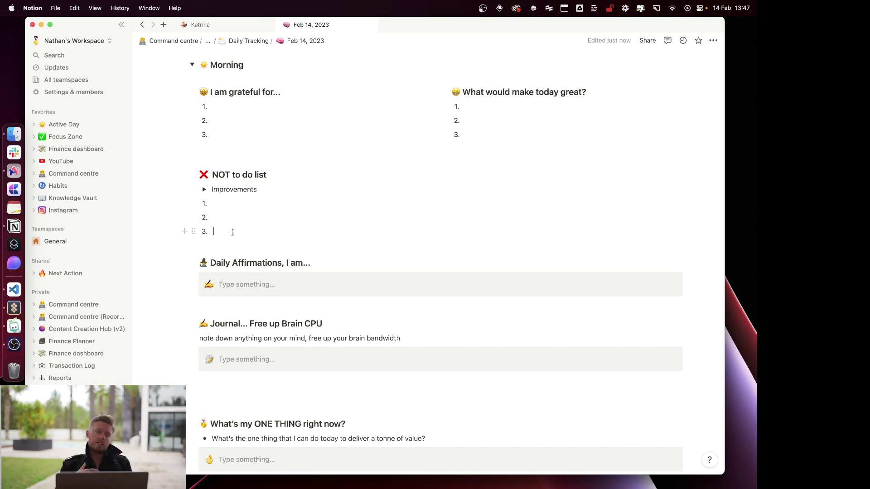
{"action": "left_click_drag", "start_coordinate": [231, 231], "coordinate": [217, 199]}
{"action": "scroll", "coordinate": [260, 237], "scroll_direction": "down", "scroll_amount": 2}
{"action": "left_click", "coordinate": [284, 234]}
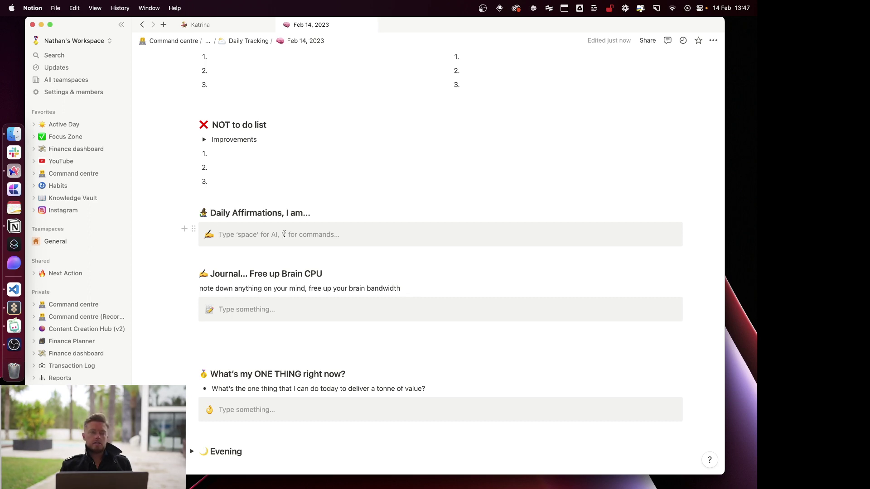
- Highlight the three empty make-today-great items and the Journal... Free up Brain CPU heading
{"action": "scroll", "coordinate": [560, 71], "scroll_direction": "up", "scroll_amount": 3}
{"action": "left_click", "coordinate": [510, 142]}
{"action": "left_click_drag", "start_coordinate": [510, 142], "coordinate": [466, 108]}
{"action": "left_click", "coordinate": [347, 291]}
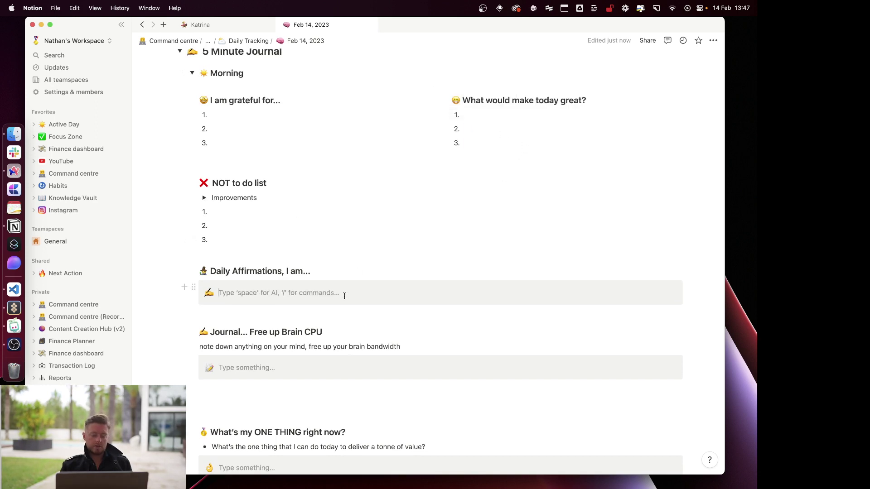
{"action": "scroll", "coordinate": [344, 296], "scroll_direction": "down", "scroll_amount": 9}
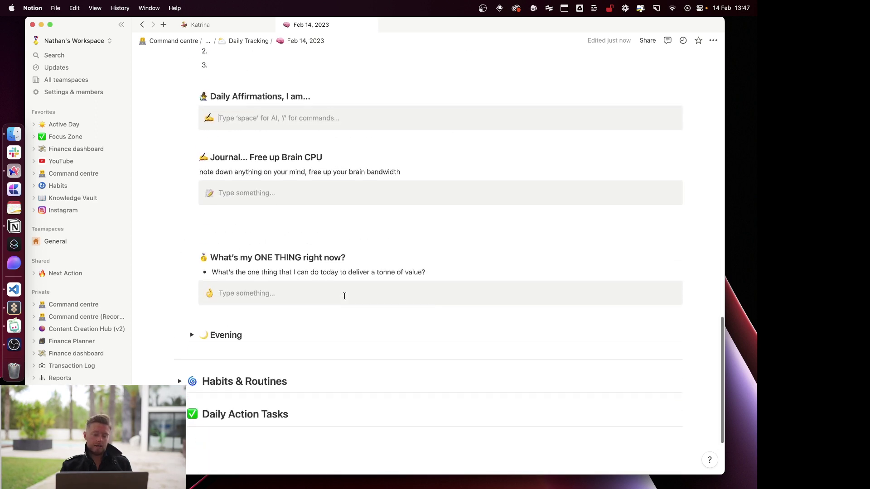
{"action": "left_click_drag", "start_coordinate": [347, 157], "coordinate": [215, 155]}
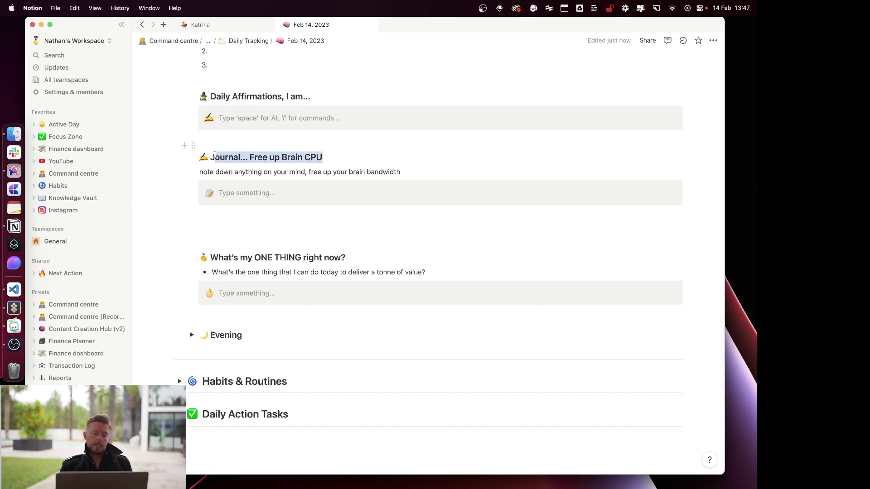
- Type the sample text 'vgiuhiopl oihioph' into the Journal box and select it
{"action": "left_click", "coordinate": [241, 194]}
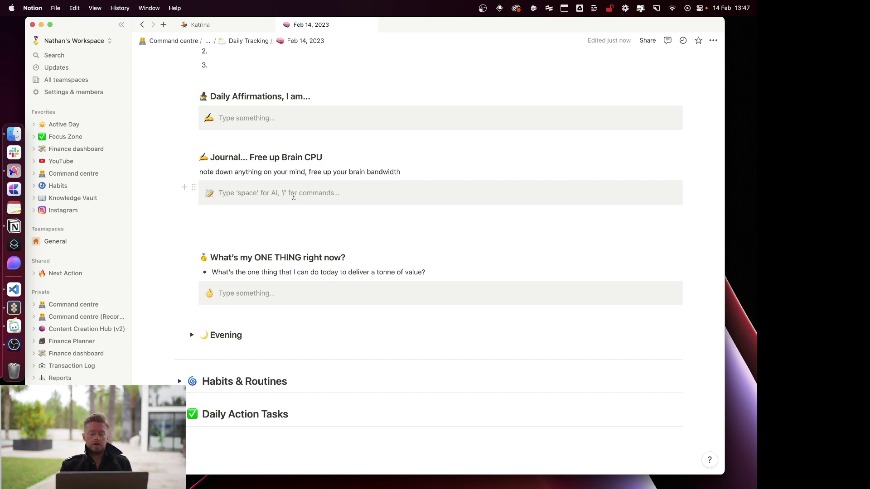
{"action": "type", "text": "vgiuhiopl"}
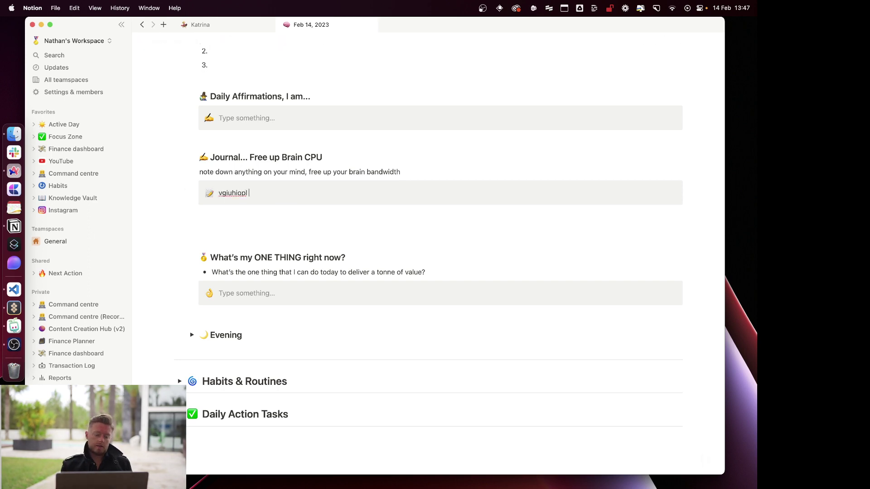
{"action": "type", "text": " oihioph"}
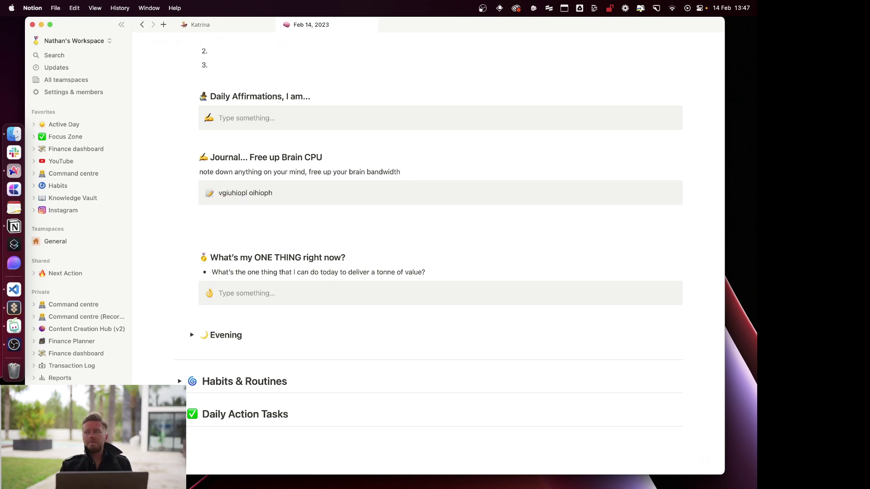
{"action": "triple_click", "coordinate": [273, 194]}
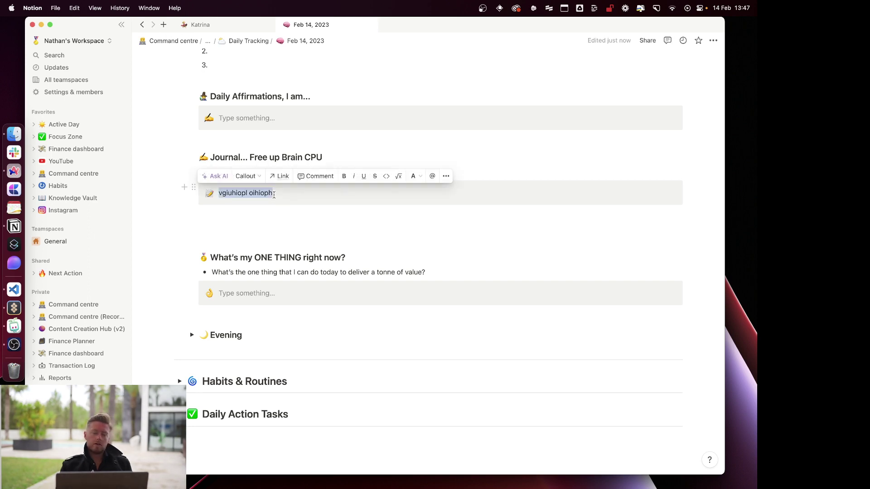
{"action": "left_click", "coordinate": [272, 235]}
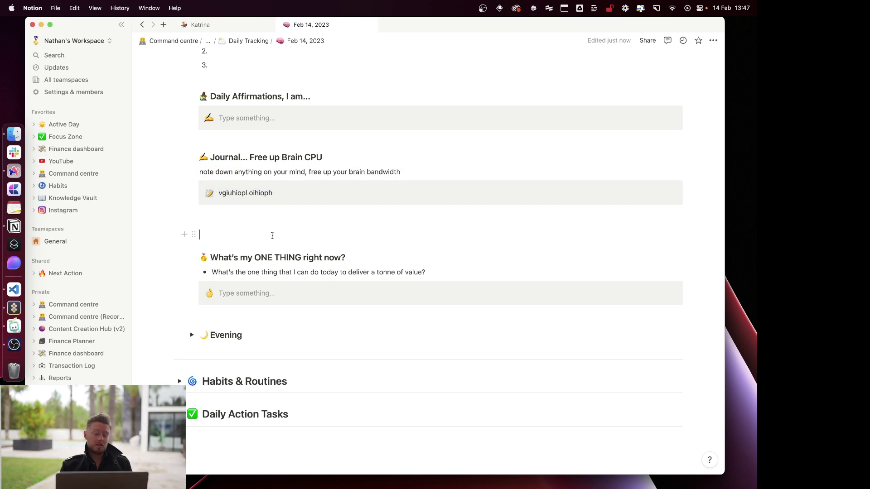
{"action": "left_click_drag", "start_coordinate": [296, 193], "coordinate": [222, 193]}
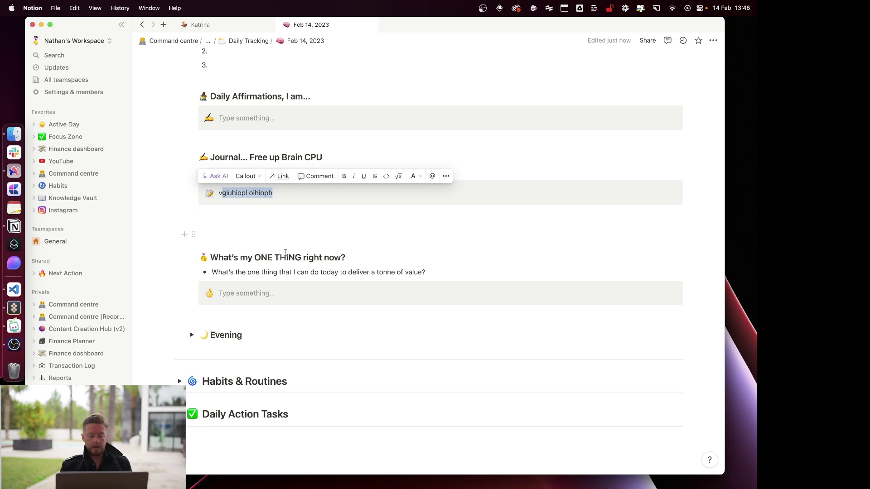
{"action": "scroll", "coordinate": [286, 253], "scroll_direction": "down", "scroll_amount": 1}
{"action": "left_click", "coordinate": [283, 237]}
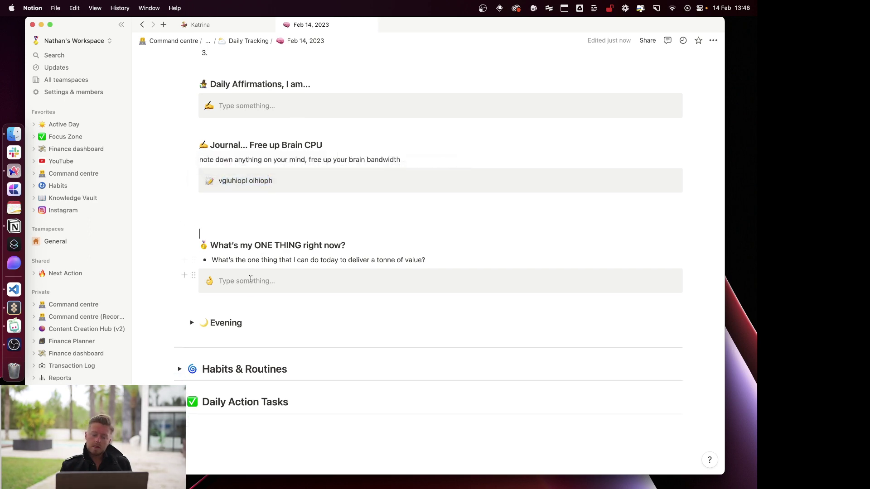
{"action": "left_click_drag", "start_coordinate": [343, 246], "coordinate": [208, 247]}
{"action": "triple_click", "coordinate": [276, 265]}
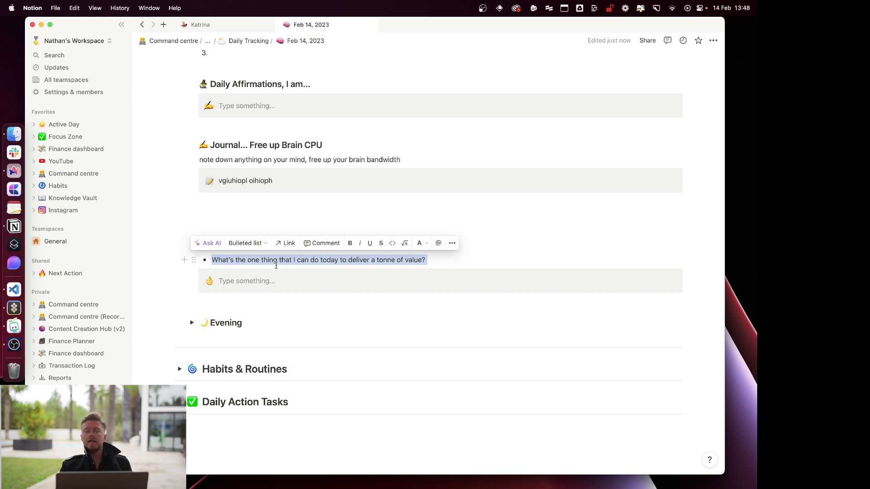
{"action": "left_click", "coordinate": [292, 260]}
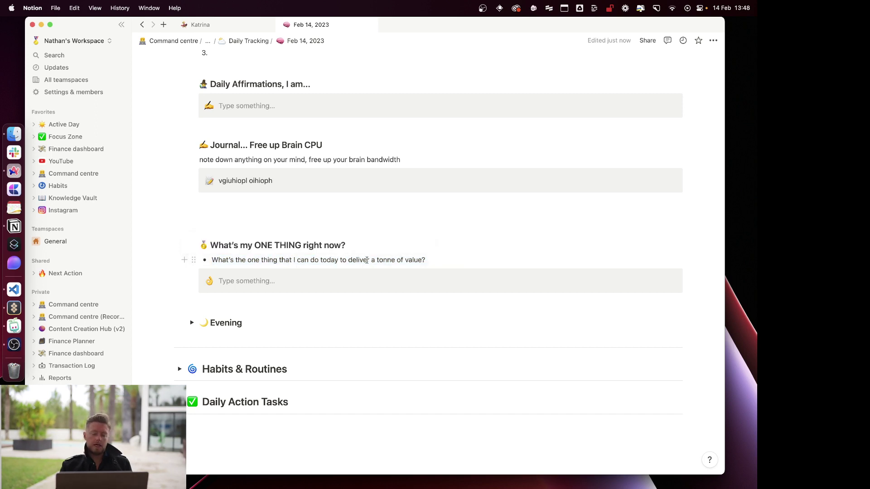
{"action": "left_click", "coordinate": [359, 280]}
{"action": "scroll", "coordinate": [360, 279], "scroll_direction": "up", "scroll_amount": 8}
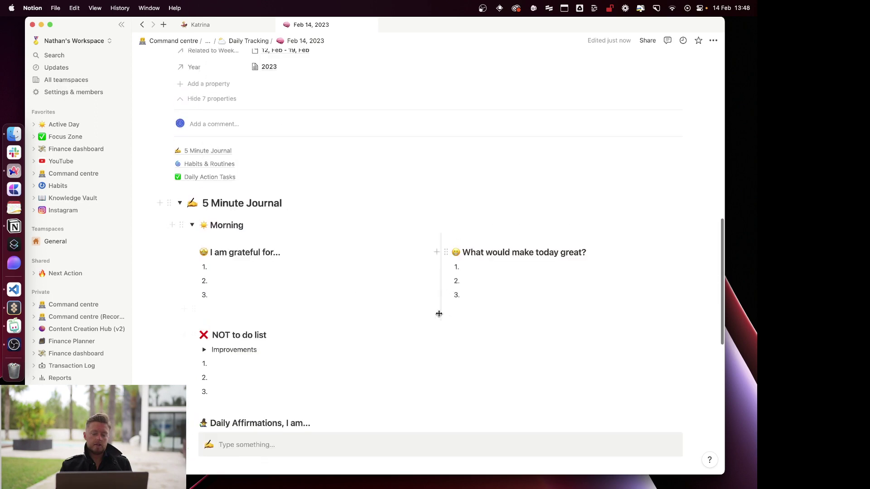
{"action": "left_click", "coordinate": [468, 294]}
{"action": "left_click_drag", "start_coordinate": [471, 280], "coordinate": [467, 265]}
{"action": "scroll", "coordinate": [466, 262], "scroll_direction": "down", "scroll_amount": 10}
{"action": "scroll", "coordinate": [478, 184], "scroll_direction": "up", "scroll_amount": 5}
{"action": "scroll", "coordinate": [483, 149], "scroll_direction": "up", "scroll_amount": 2}
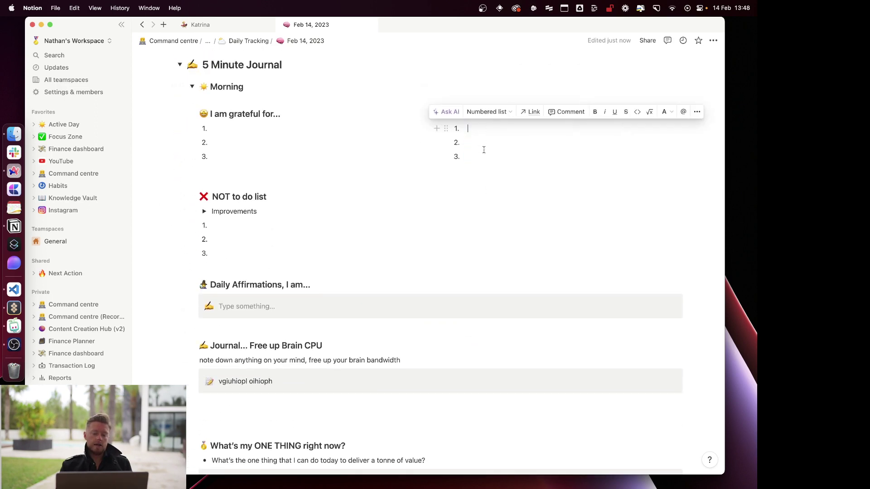
{"action": "left_click", "coordinate": [479, 129]}
{"action": "scroll", "coordinate": [476, 159], "scroll_direction": "down", "scroll_amount": 1}
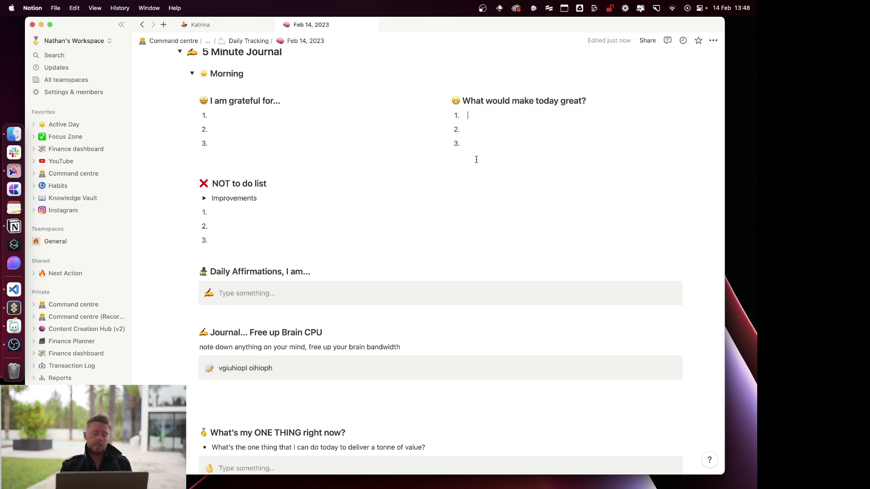
{"action": "scroll", "coordinate": [476, 159], "scroll_direction": "down", "scroll_amount": 12}
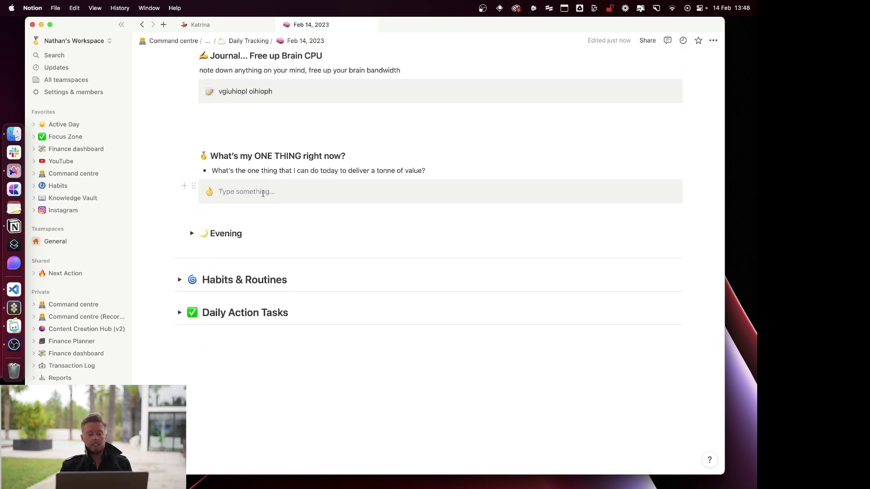
{"action": "left_click", "coordinate": [257, 191]}
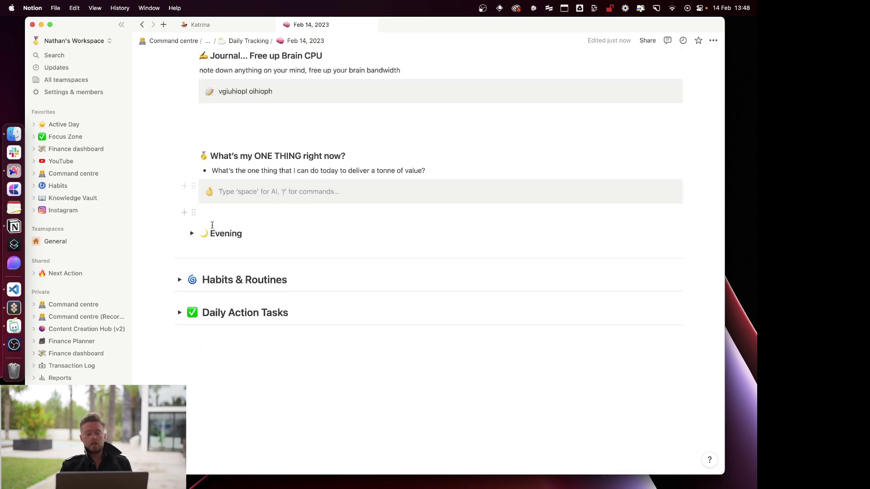
{"action": "scroll", "coordinate": [212, 225], "scroll_direction": "up", "scroll_amount": 15}
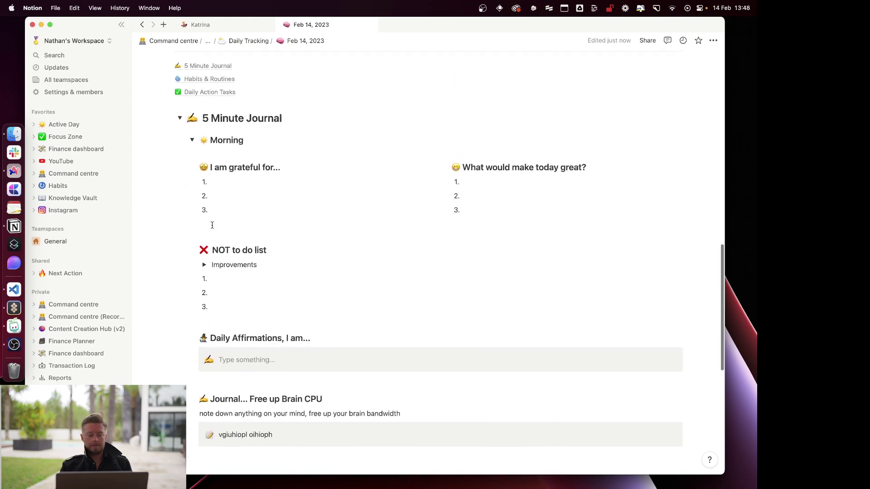
- Collapse Morning and expand Evening, showing the tweet plus Achievements, Improvements and Disappointments lists
{"action": "left_click", "coordinate": [191, 176]}
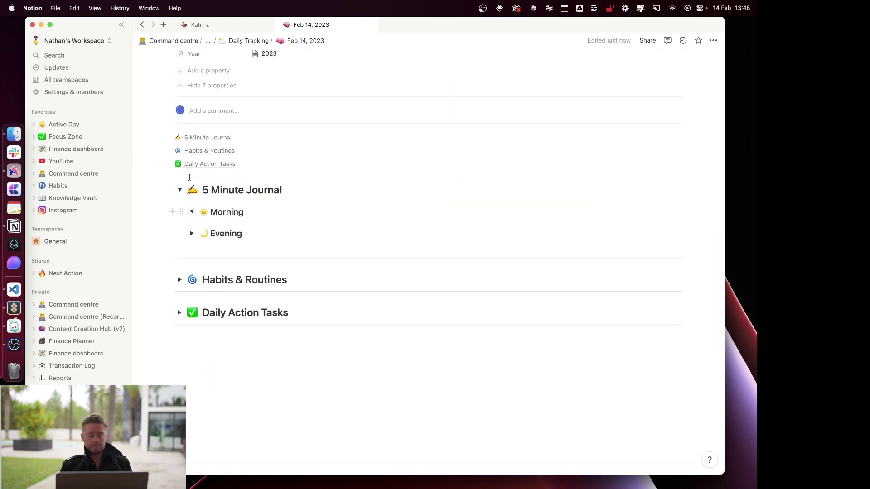
{"action": "left_click", "coordinate": [191, 233]}
{"action": "scroll", "coordinate": [309, 309], "scroll_direction": "down", "scroll_amount": 6}
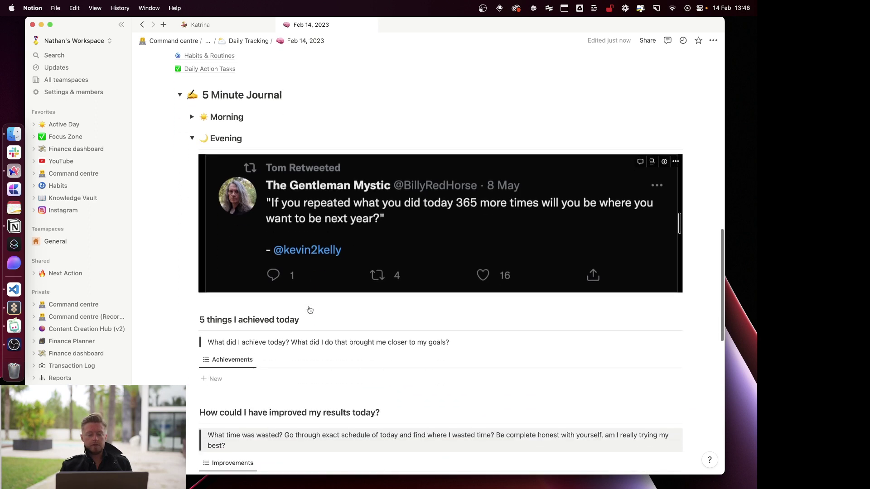
{"action": "scroll", "coordinate": [312, 295], "scroll_direction": "up", "scroll_amount": 2}
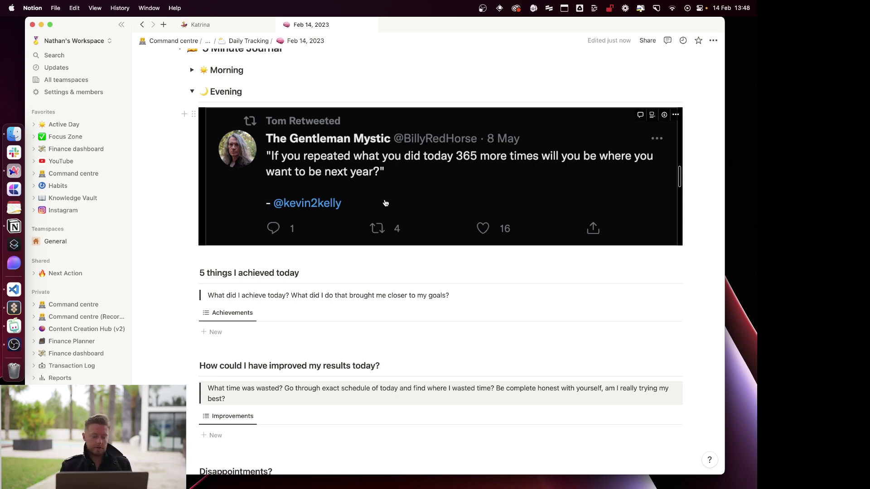
{"action": "scroll", "coordinate": [351, 262], "scroll_direction": "down", "scroll_amount": 5}
{"action": "scroll", "coordinate": [273, 150], "scroll_direction": "down", "scroll_amount": 5}
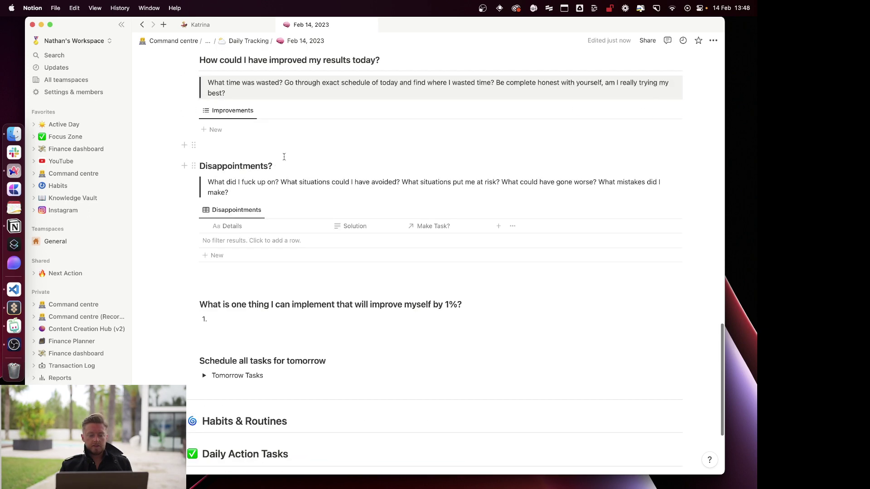
{"action": "triple_click", "coordinate": [241, 117]}
{"action": "left_click", "coordinate": [307, 111]}
{"action": "key", "text": "shift+Down"}
{"action": "left_click", "coordinate": [407, 113]}
{"action": "left_click", "coordinate": [576, 105], "text": "shift"}
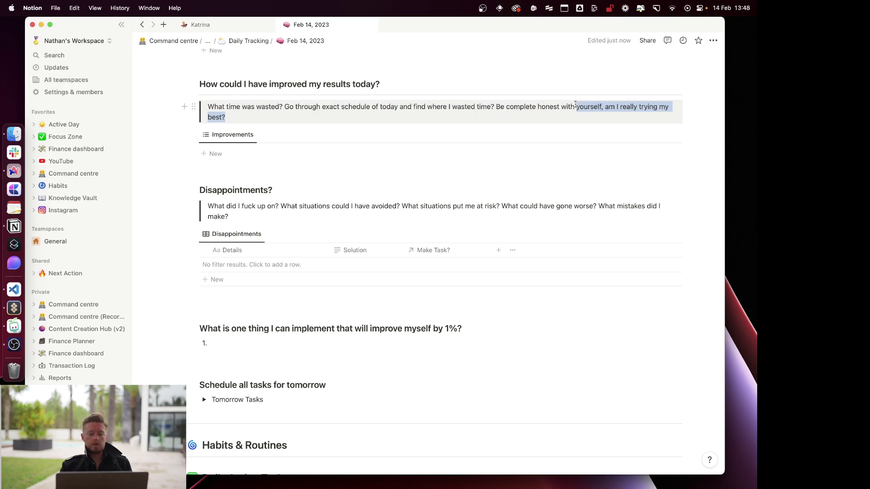
{"action": "left_click", "coordinate": [575, 105]}
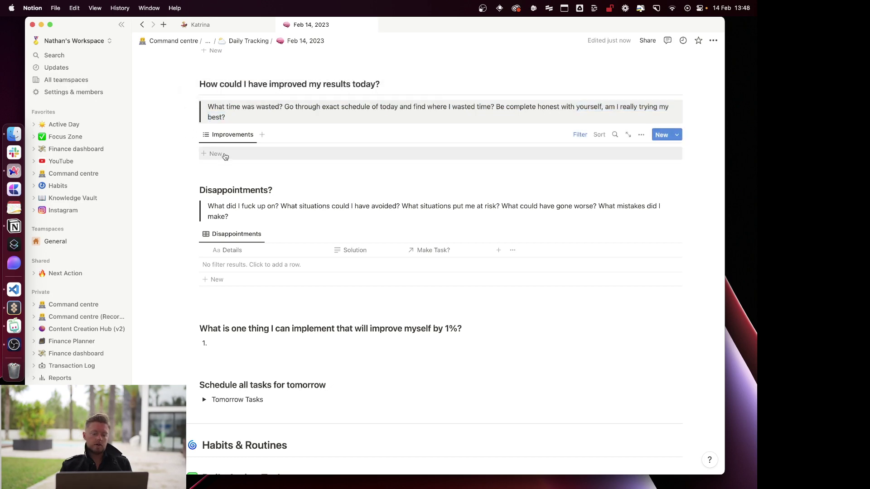
{"action": "scroll", "coordinate": [225, 156], "scroll_direction": "up", "scroll_amount": 15}
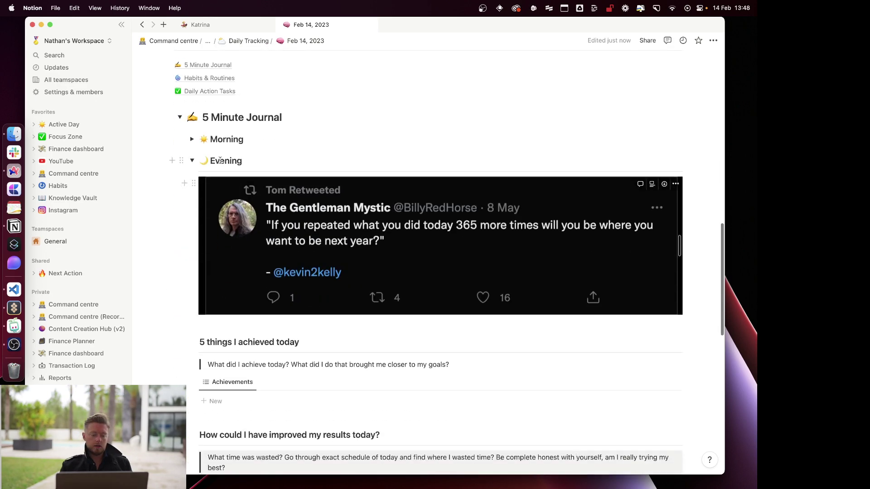
{"action": "scroll", "coordinate": [280, 197], "scroll_direction": "down", "scroll_amount": 3}
{"action": "scroll", "coordinate": [281, 197], "scroll_direction": "down", "scroll_amount": 5}
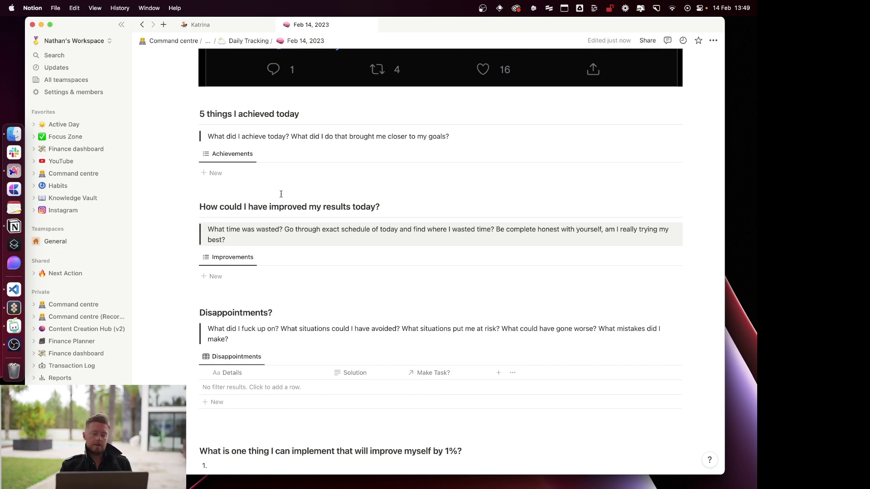
{"action": "scroll", "coordinate": [279, 222], "scroll_direction": "down", "scroll_amount": 3}
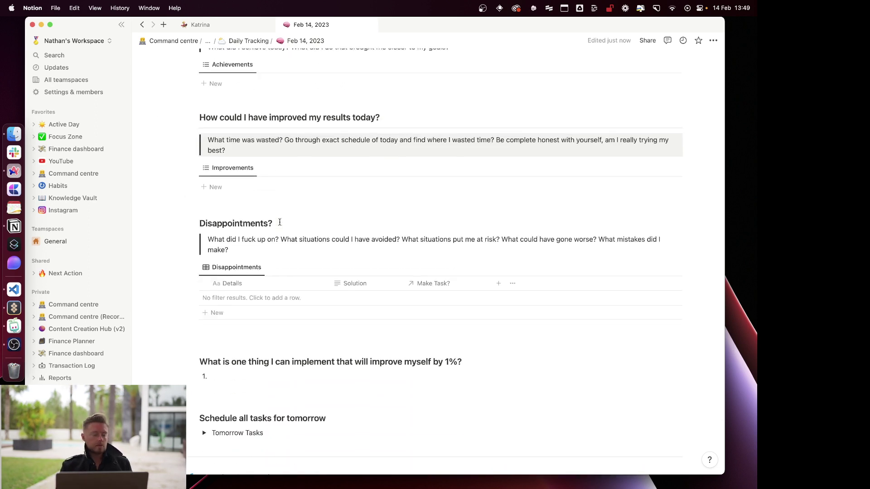
{"action": "scroll", "coordinate": [273, 233], "scroll_direction": "up", "scroll_amount": 2}
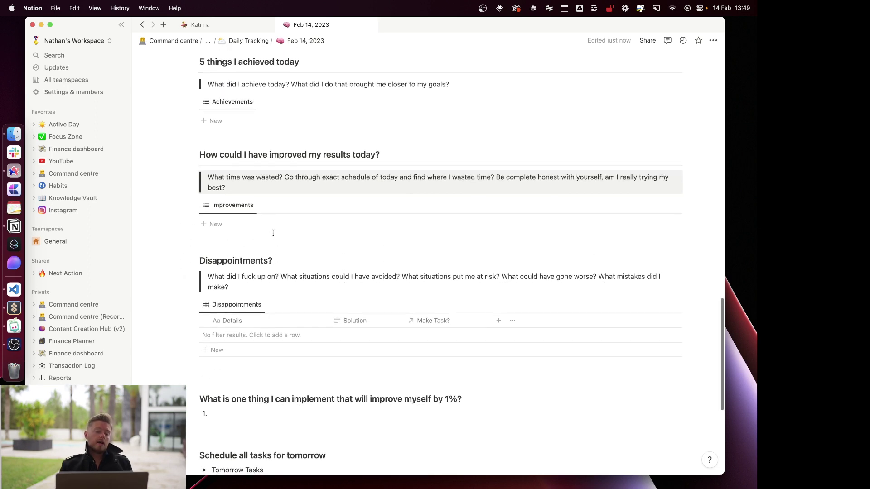
{"action": "scroll", "coordinate": [254, 217], "scroll_direction": "down", "scroll_amount": 3}
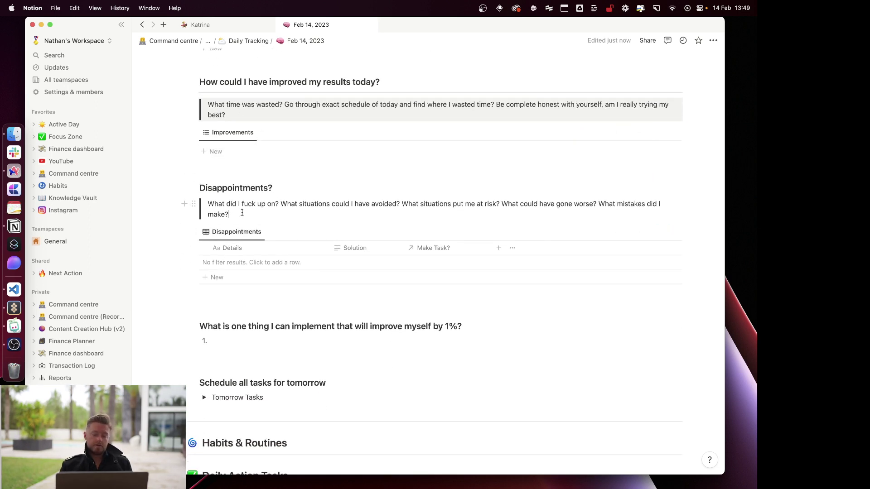
{"action": "left_click", "coordinate": [242, 212]}
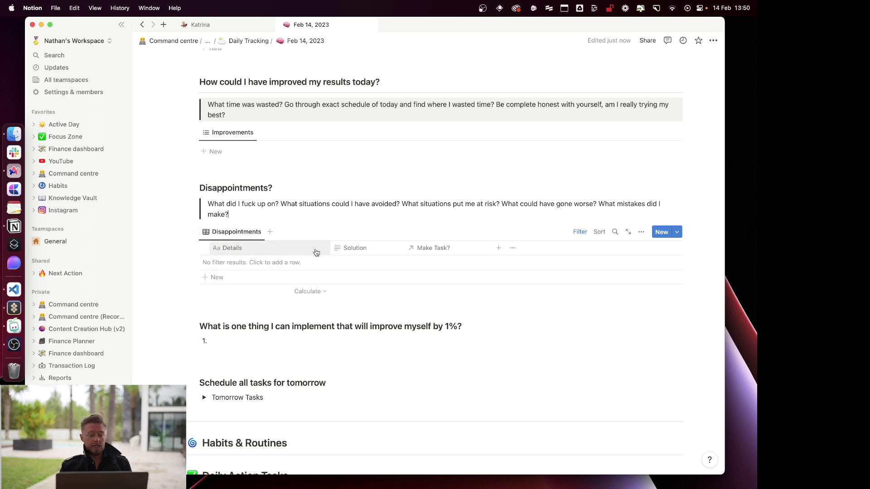
{"action": "scroll", "coordinate": [316, 252], "scroll_direction": "down", "scroll_amount": 5}
- Leave the empty 1% improvement item and collapse the Evening toggle under 5 Minute Journal
{"action": "left_click", "coordinate": [220, 218]}
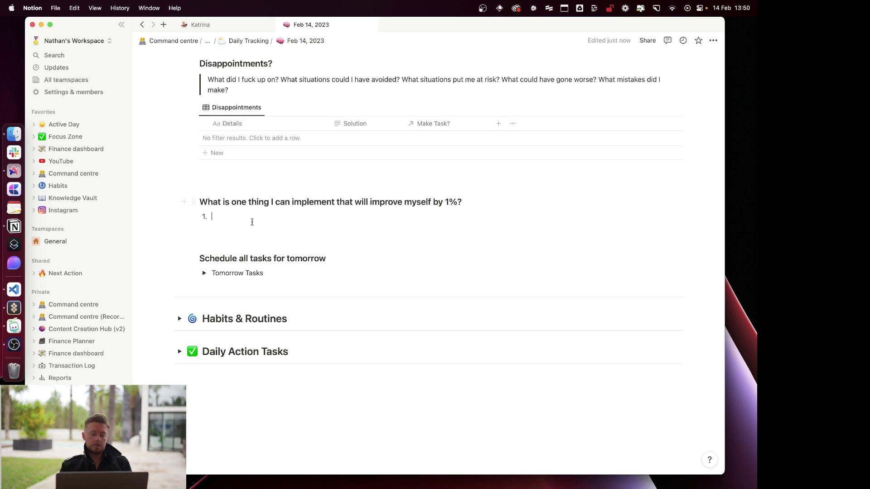
{"action": "scroll", "coordinate": [280, 204], "scroll_direction": "up", "scroll_amount": 9}
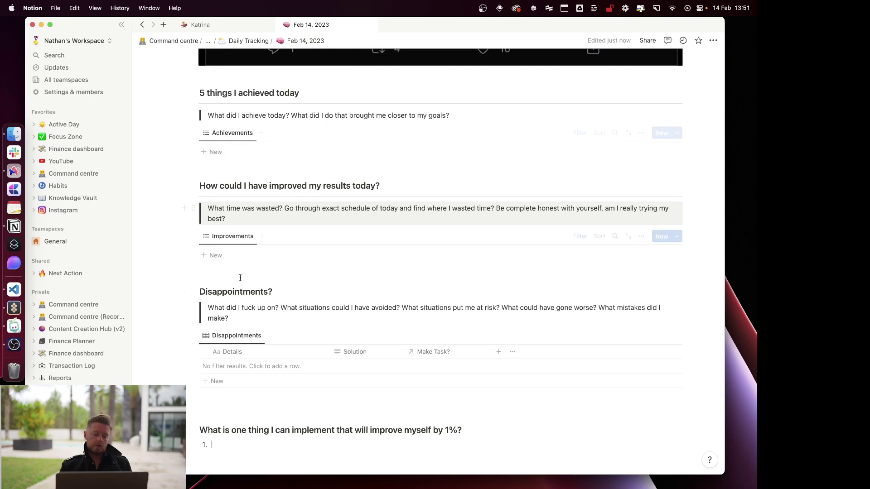
{"action": "scroll", "coordinate": [243, 279], "scroll_direction": "down", "scroll_amount": 9}
{"action": "scroll", "coordinate": [248, 283], "scroll_direction": "down", "scroll_amount": 1}
{"action": "left_click_drag", "start_coordinate": [274, 237], "coordinate": [222, 233]}
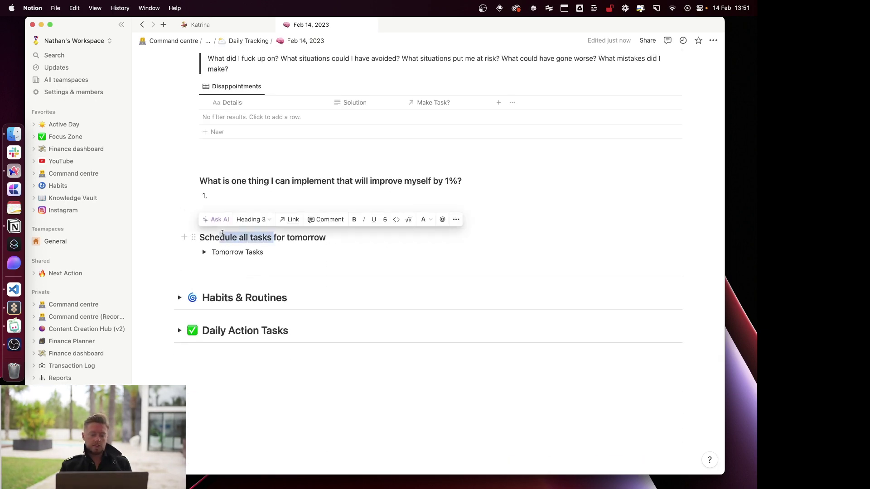
{"action": "scroll", "coordinate": [222, 234], "scroll_direction": "up", "scroll_amount": 20}
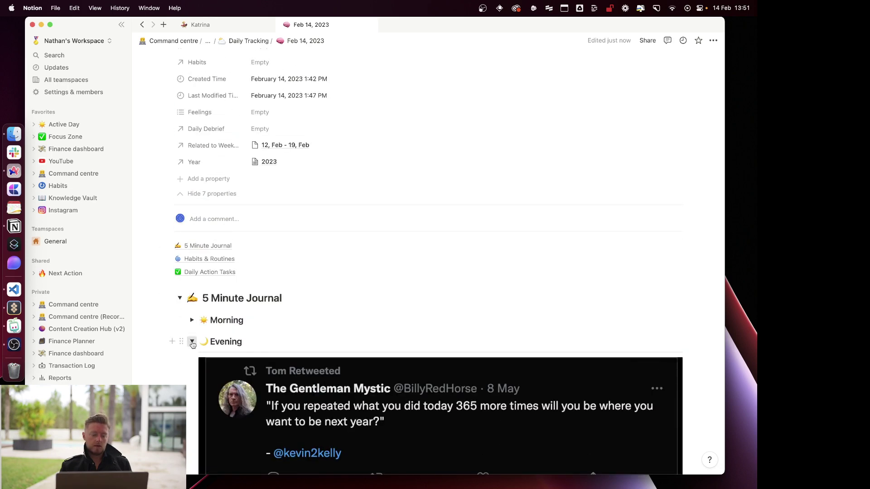
{"action": "left_click", "coordinate": [192, 343]}
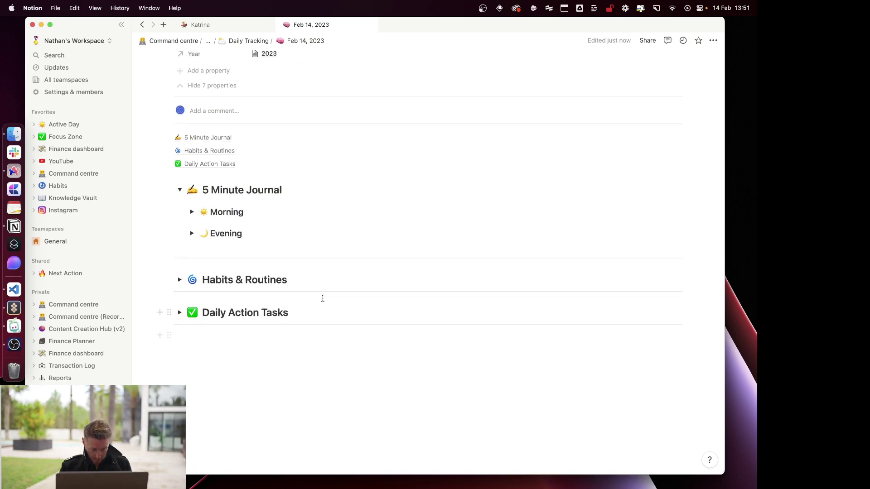
{"action": "left_click", "coordinate": [179, 280]}
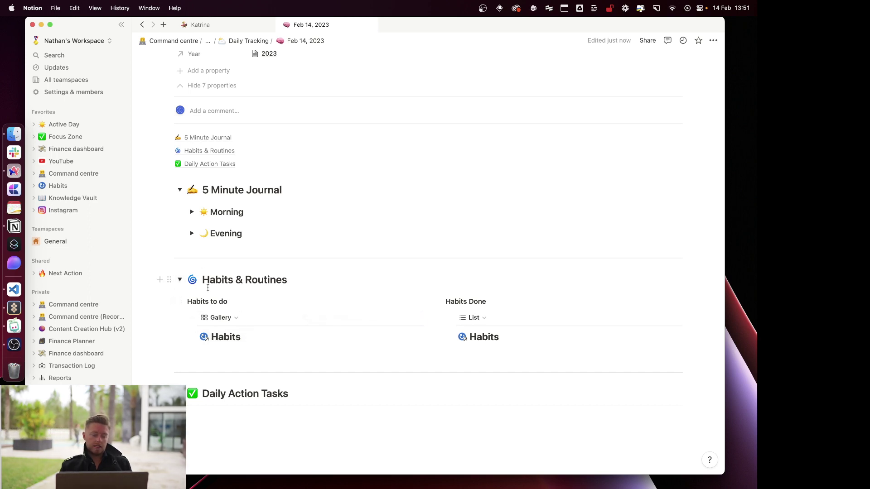
{"action": "scroll", "coordinate": [212, 343], "scroll_direction": "down", "scroll_amount": 1}
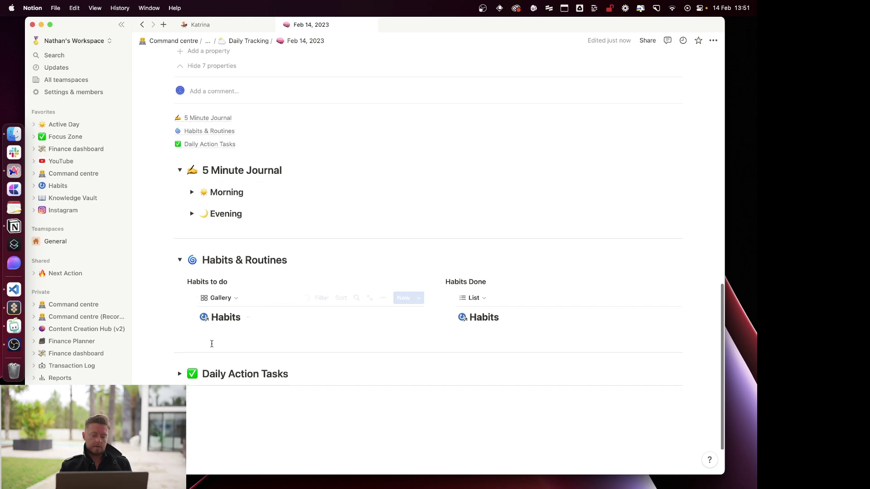
{"action": "scroll", "coordinate": [231, 327], "scroll_direction": "up", "scroll_amount": 5}
{"action": "scroll", "coordinate": [231, 327], "scroll_direction": "up", "scroll_amount": 7}
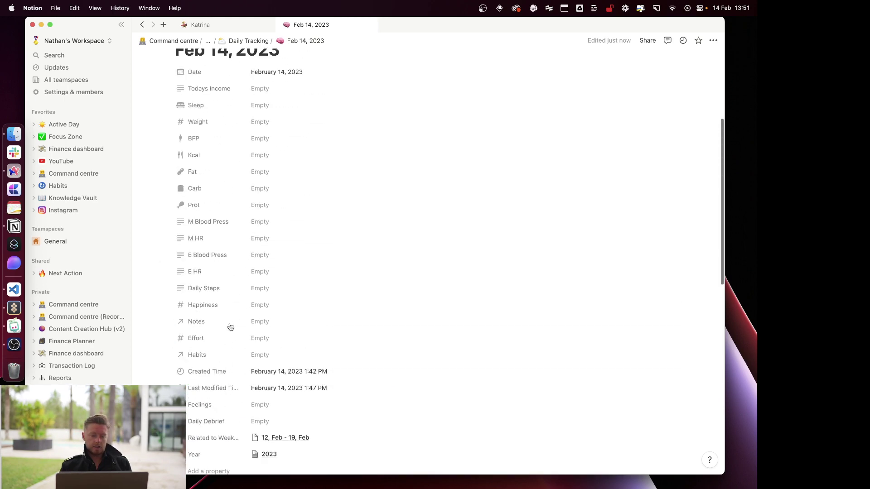
{"action": "scroll", "coordinate": [230, 327], "scroll_direction": "up", "scroll_amount": 5}
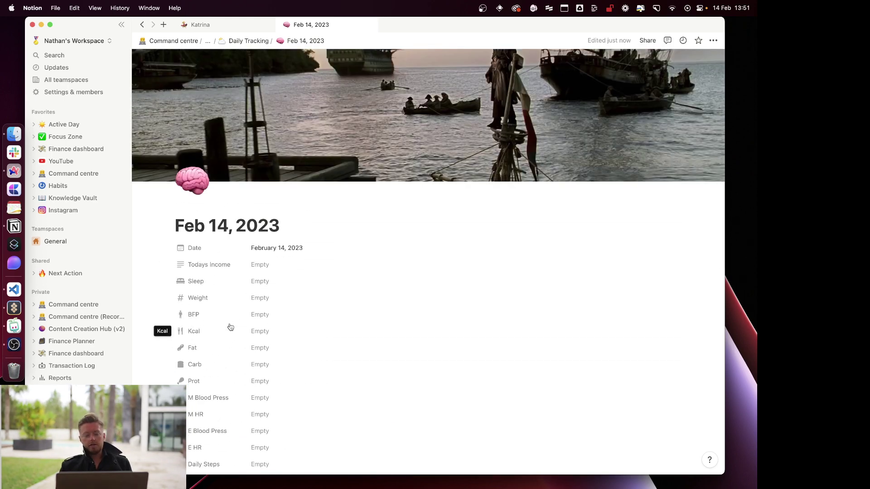
{"action": "scroll", "coordinate": [230, 327], "scroll_direction": "down", "scroll_amount": 15}
{"action": "scroll", "coordinate": [230, 327], "scroll_direction": "down", "scroll_amount": 2}
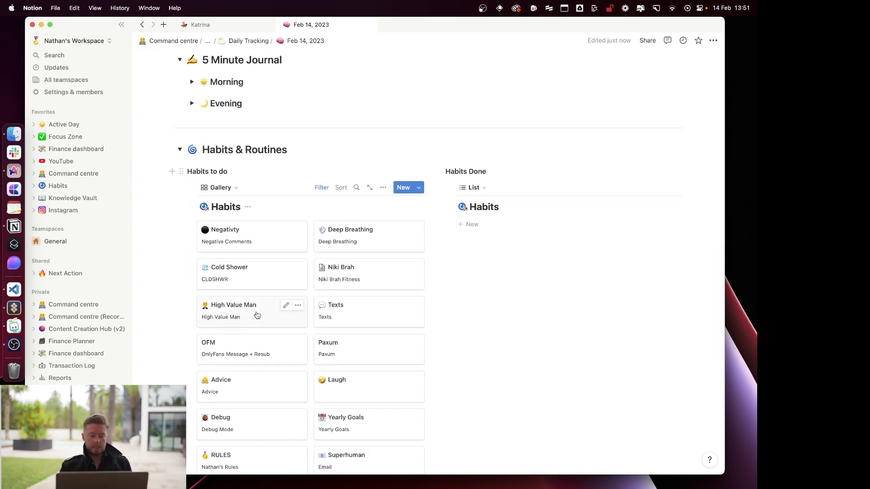
{"action": "scroll", "coordinate": [272, 302], "scroll_direction": "down", "scroll_amount": 2}
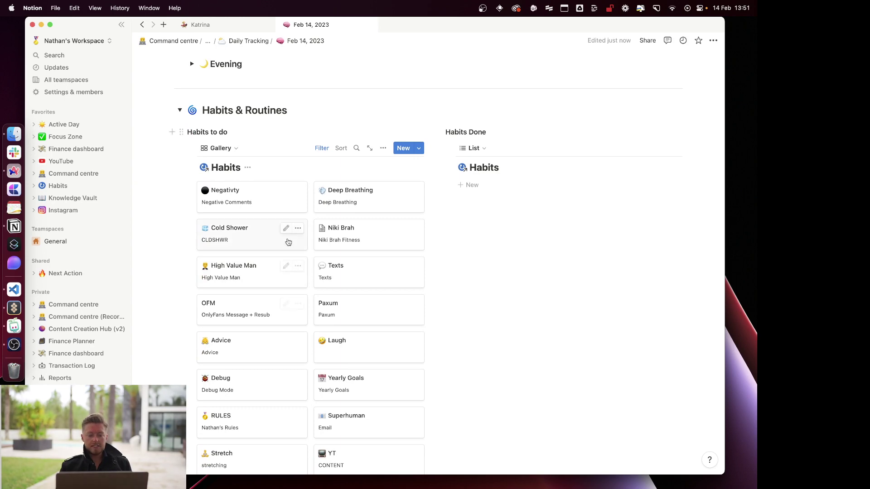
{"action": "scroll", "coordinate": [288, 242], "scroll_direction": "down", "scroll_amount": 12}
{"action": "scroll", "coordinate": [288, 242], "scroll_direction": "up", "scroll_amount": 20}
{"action": "scroll", "coordinate": [258, 226], "scroll_direction": "down", "scroll_amount": 7}
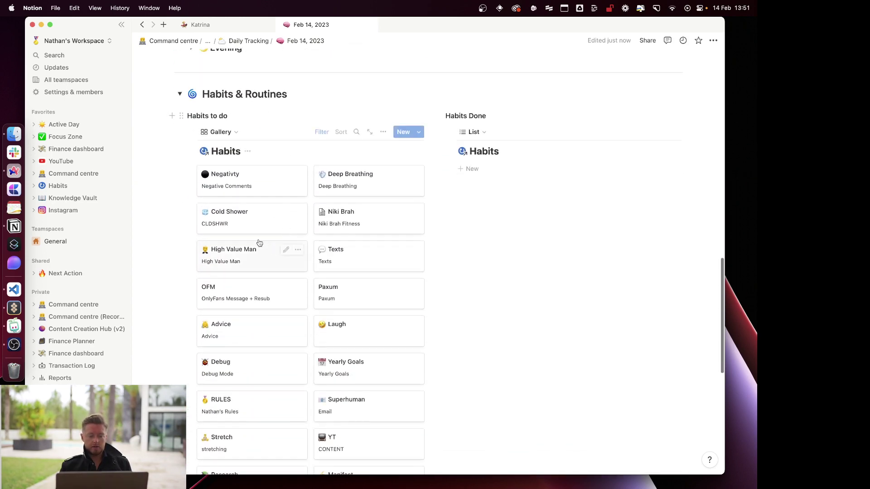
{"action": "left_click", "coordinate": [257, 199]}
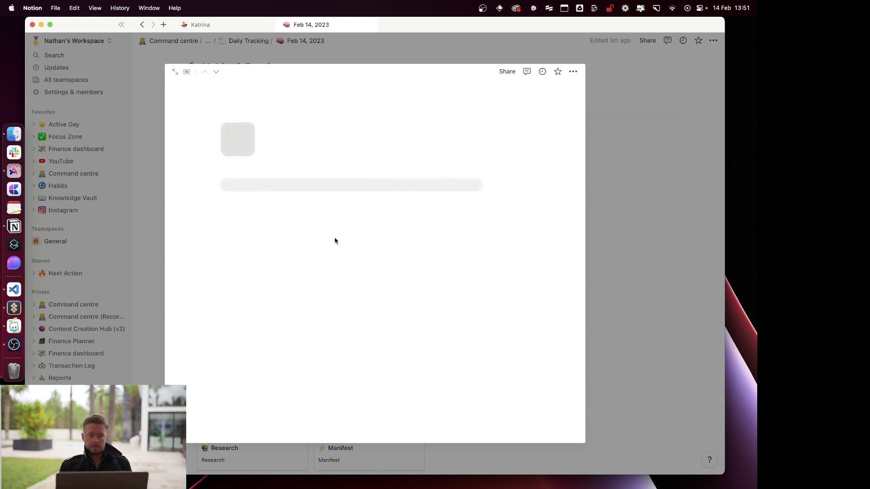
{"action": "left_click", "coordinate": [147, 274]}
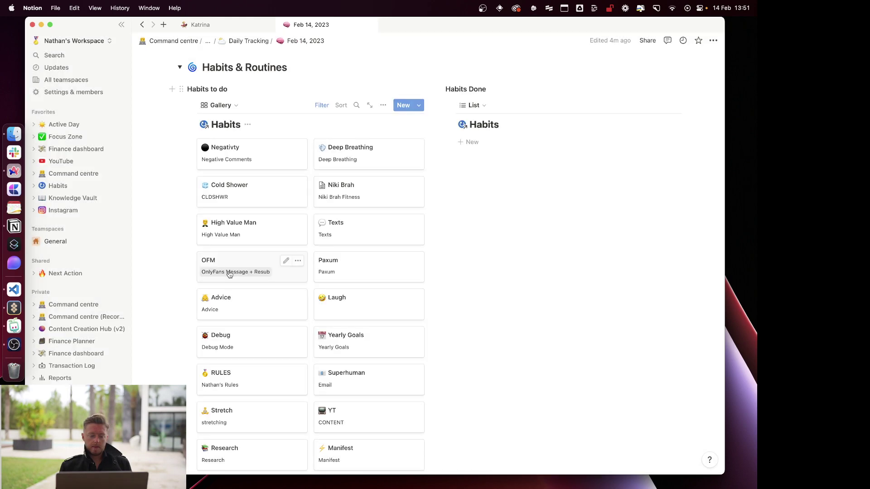
{"action": "left_click", "coordinate": [240, 305]}
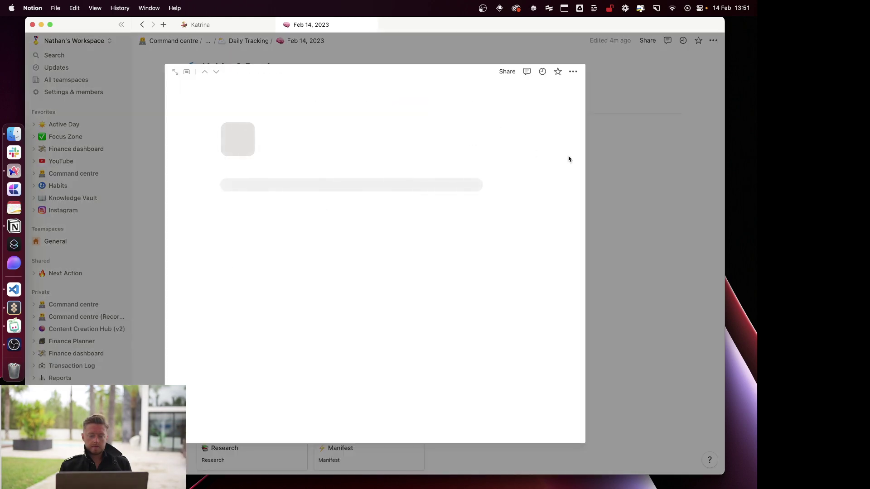
{"action": "left_click", "coordinate": [678, 164]}
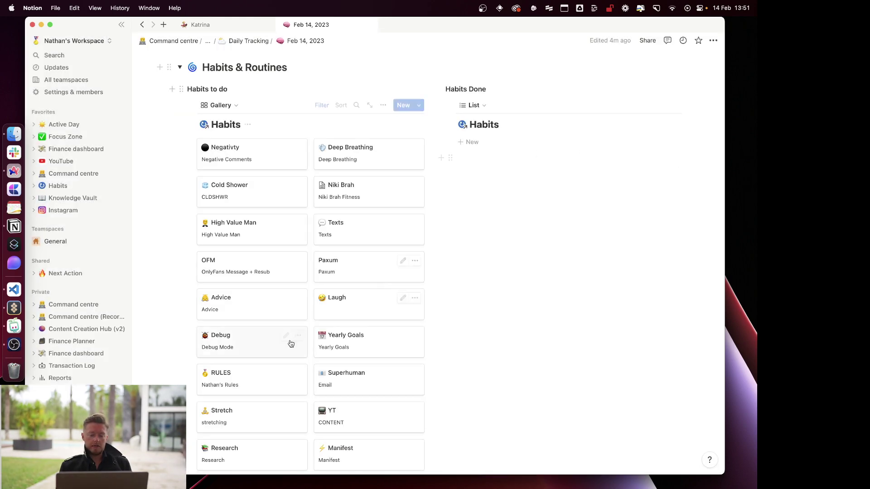
{"action": "scroll", "coordinate": [289, 340], "scroll_direction": "down", "scroll_amount": 10}
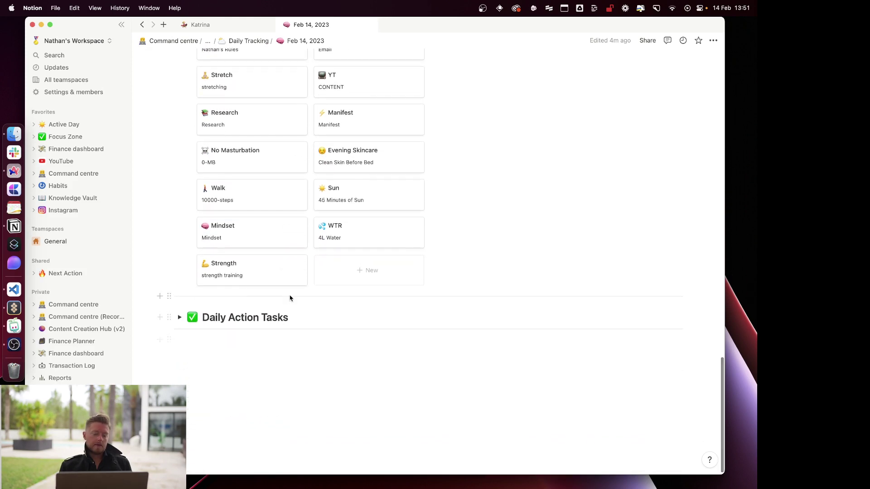
{"action": "scroll", "coordinate": [290, 299], "scroll_direction": "up", "scroll_amount": 10}
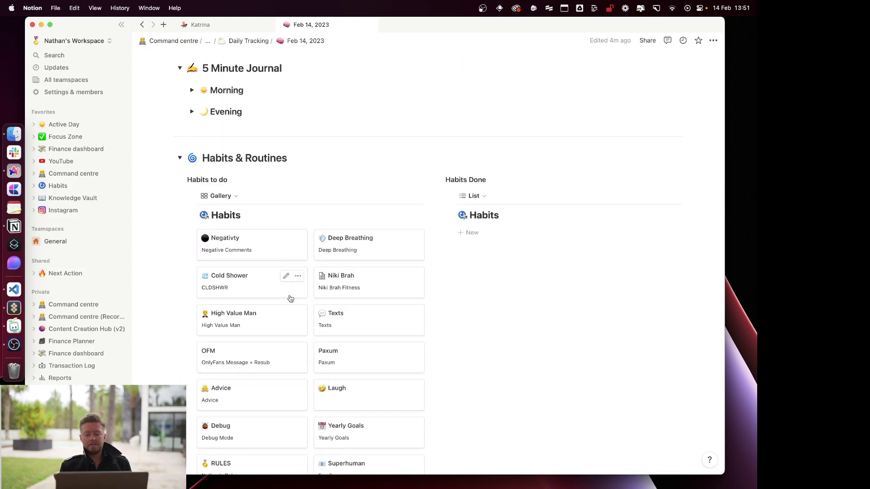
- Open the Negativty card from the Habits gallery as a page preview
{"action": "scroll", "coordinate": [290, 298], "scroll_direction": "down", "scroll_amount": 1}
{"action": "scroll", "coordinate": [290, 298], "scroll_direction": "down", "scroll_amount": 1}
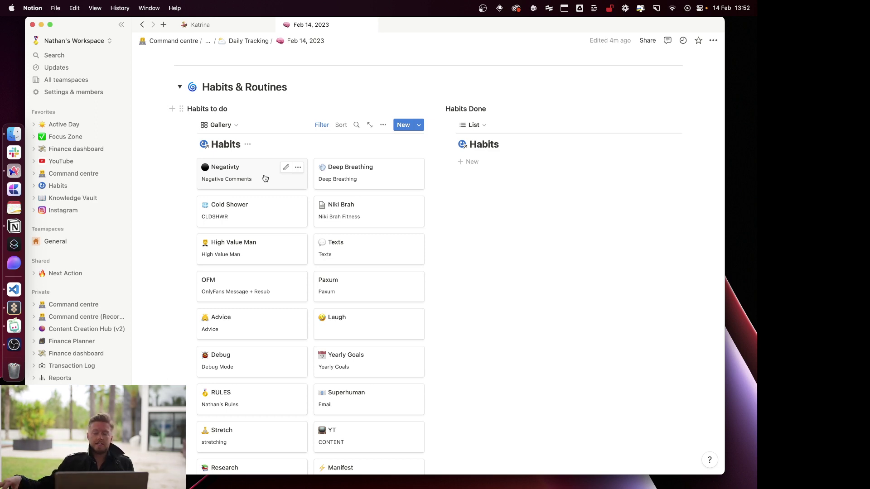
{"action": "left_click", "coordinate": [265, 177]}
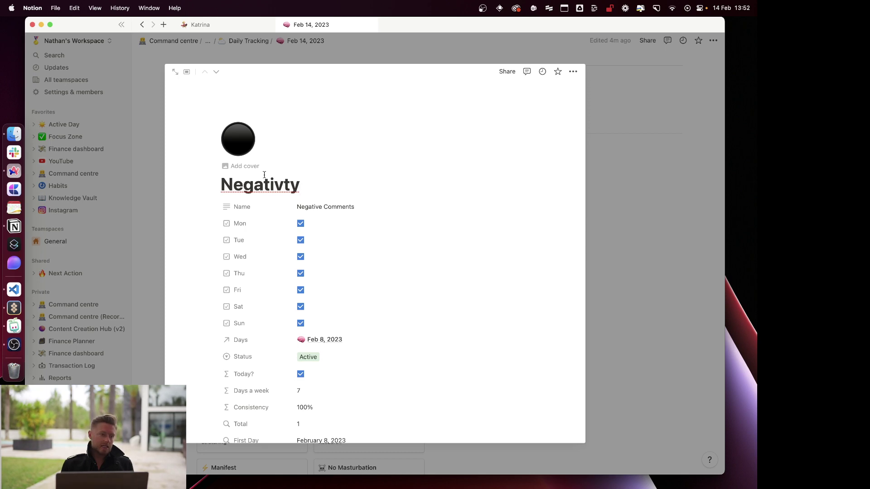
- Dismiss the Negativty preview by selecting the backdrop outside it
{"action": "left_click", "coordinate": [158, 228]}
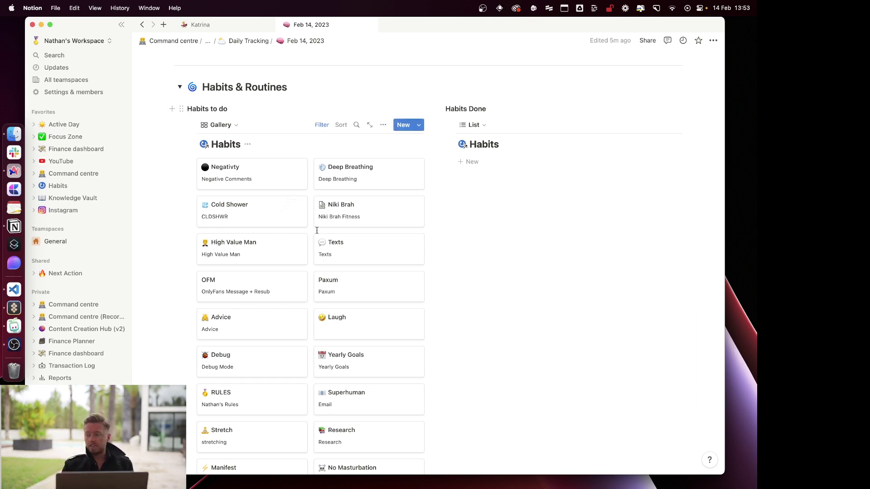
{"action": "scroll", "coordinate": [378, 276], "scroll_direction": "down", "scroll_amount": 3}
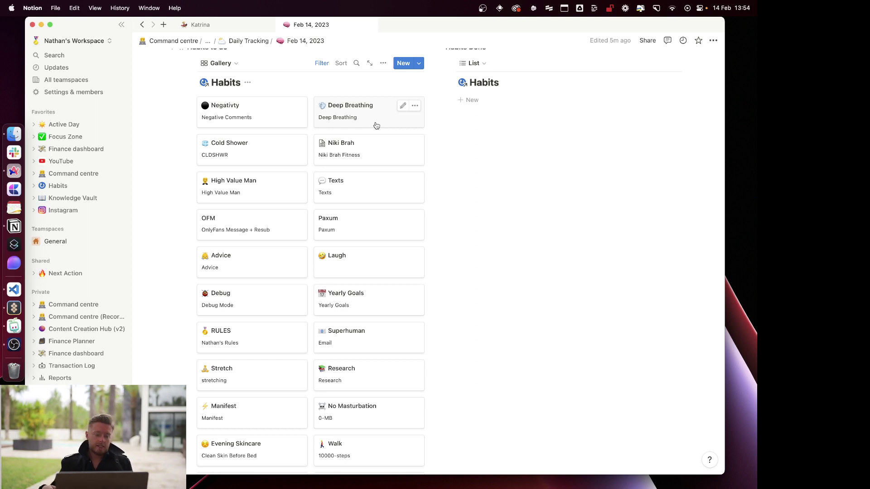
{"action": "scroll", "coordinate": [376, 125], "scroll_direction": "down", "scroll_amount": 4}
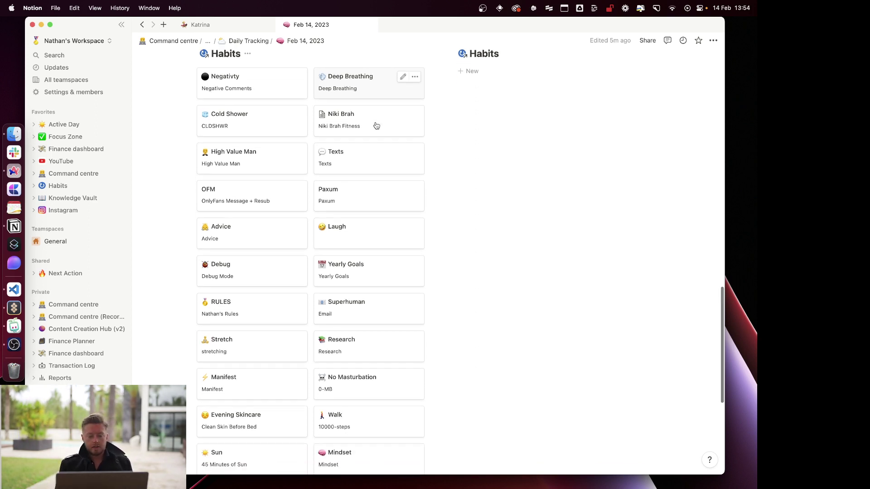
{"action": "scroll", "coordinate": [376, 122], "scroll_direction": "up", "scroll_amount": 5}
{"action": "scroll", "coordinate": [376, 122], "scroll_direction": "up", "scroll_amount": 2}
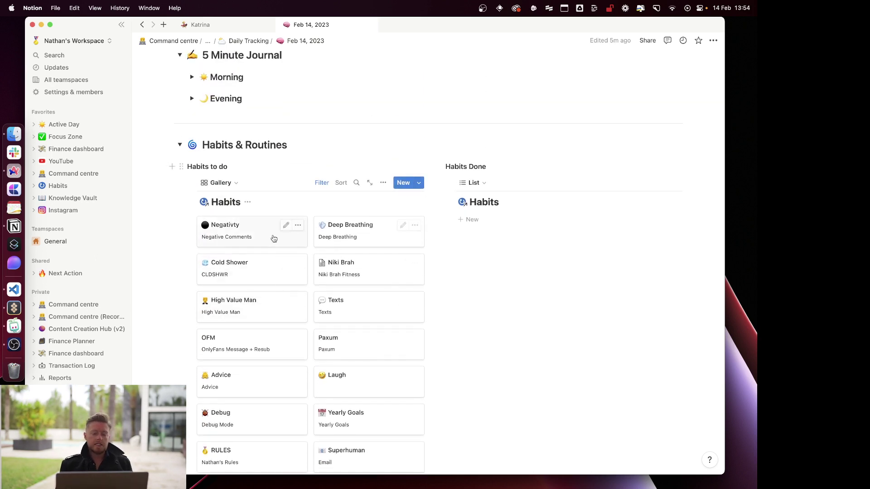
- Drag the Negativty and Paxum cards into the Habits Done list so both show as Active
{"action": "left_click_drag", "start_coordinate": [271, 238], "coordinate": [505, 216]}
{"action": "scroll", "coordinate": [402, 286], "scroll_direction": "down", "scroll_amount": 2}
{"action": "left_click_drag", "start_coordinate": [258, 309], "coordinate": [544, 191]}
{"action": "scroll", "coordinate": [289, 304], "scroll_direction": "down", "scroll_amount": 5}
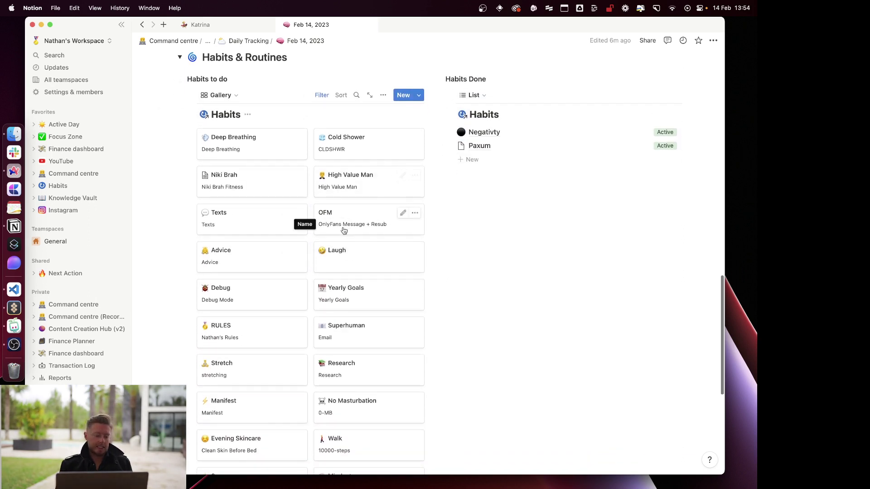
{"action": "scroll", "coordinate": [289, 304], "scroll_direction": "down", "scroll_amount": 1}
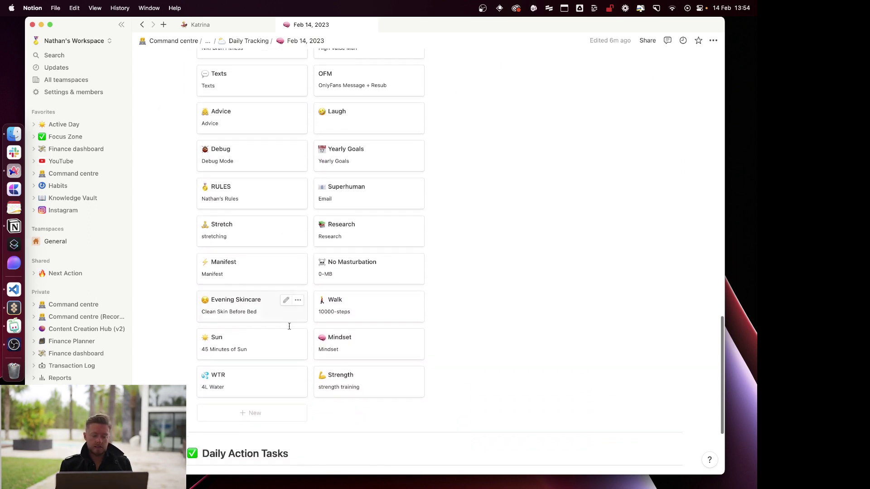
{"action": "scroll", "coordinate": [260, 251], "scroll_direction": "up", "scroll_amount": 5}
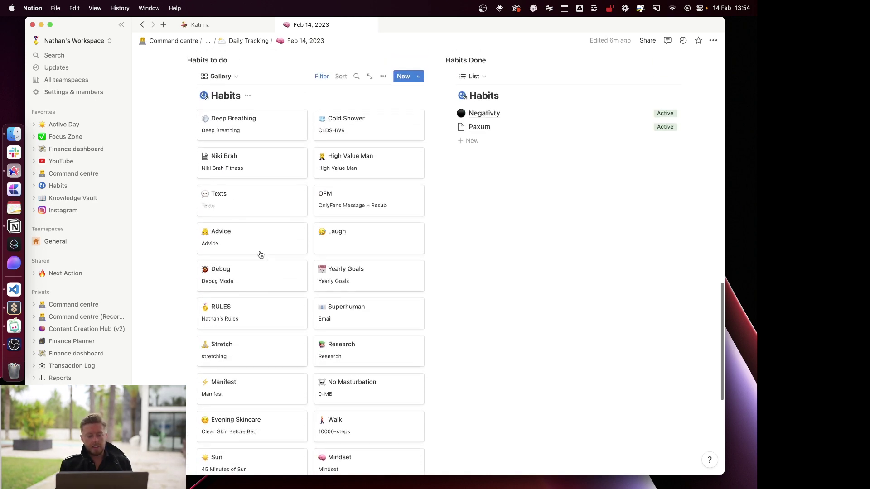
{"action": "scroll", "coordinate": [260, 253], "scroll_direction": "down", "scroll_amount": 1}
{"action": "scroll", "coordinate": [295, 285], "scroll_direction": "down", "scroll_amount": 3}
{"action": "scroll", "coordinate": [295, 285], "scroll_direction": "up", "scroll_amount": 2}
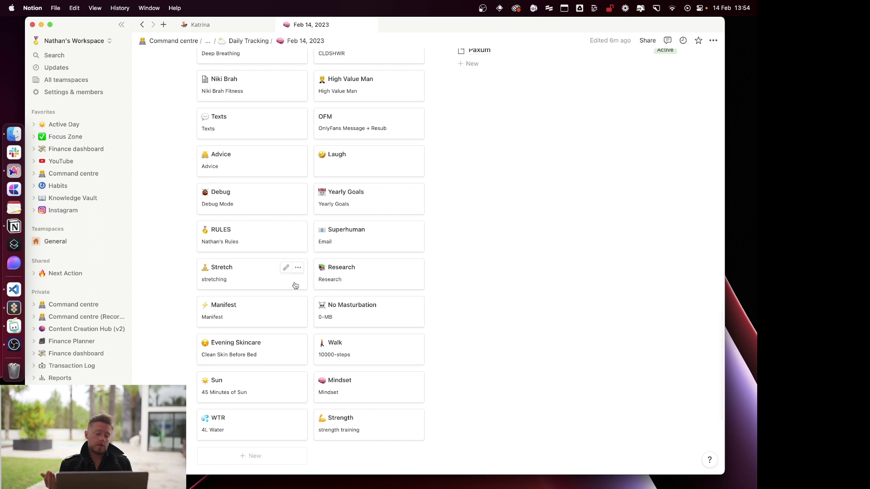
{"action": "scroll", "coordinate": [295, 286], "scroll_direction": "up", "scroll_amount": 1}
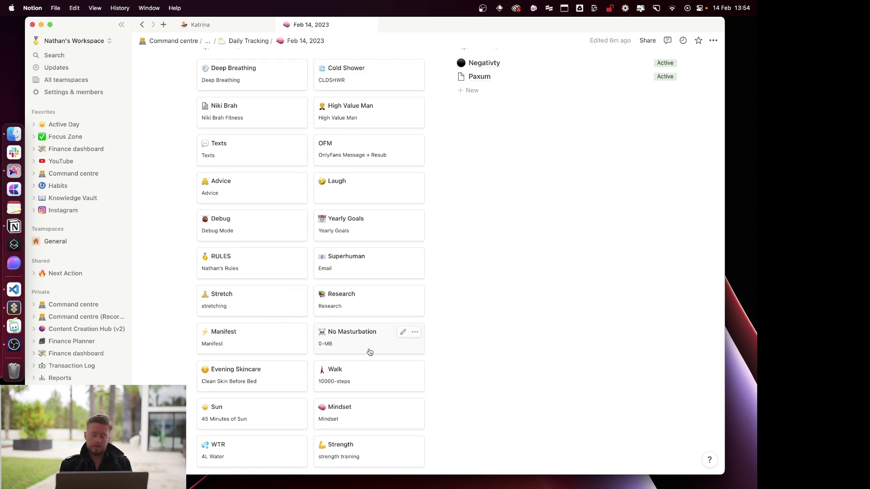
{"action": "scroll", "coordinate": [371, 352], "scroll_direction": "up", "scroll_amount": 1}
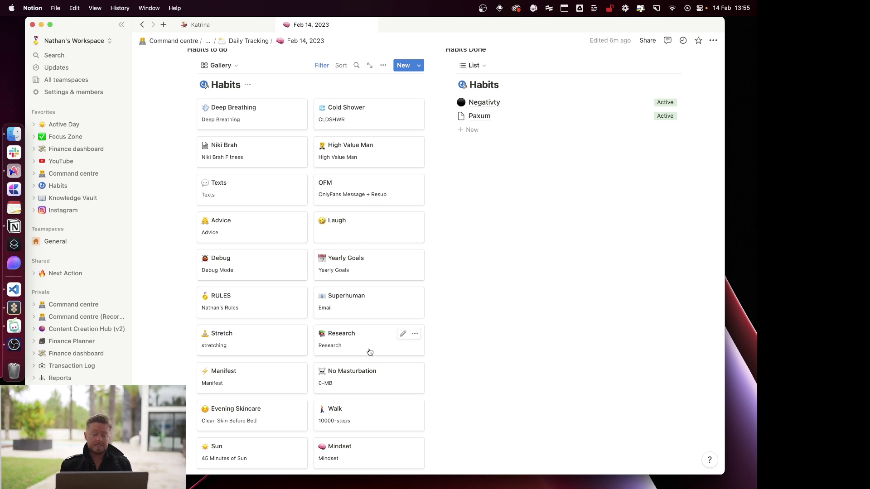
- Expand Daily Action Tasks to show the 11-task Next Action table, with Complete Monthly Review as 1st Priority
{"action": "scroll", "coordinate": [370, 351], "scroll_direction": "down", "scroll_amount": 5}
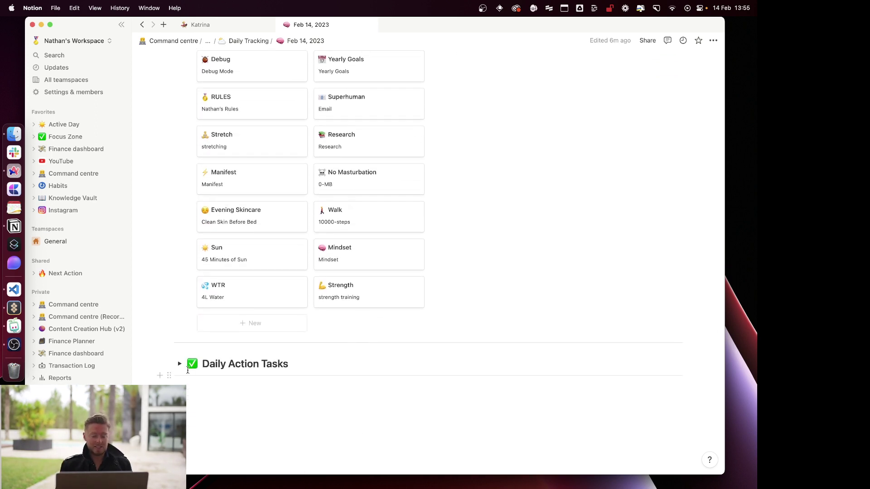
{"action": "left_click", "coordinate": [180, 363]}
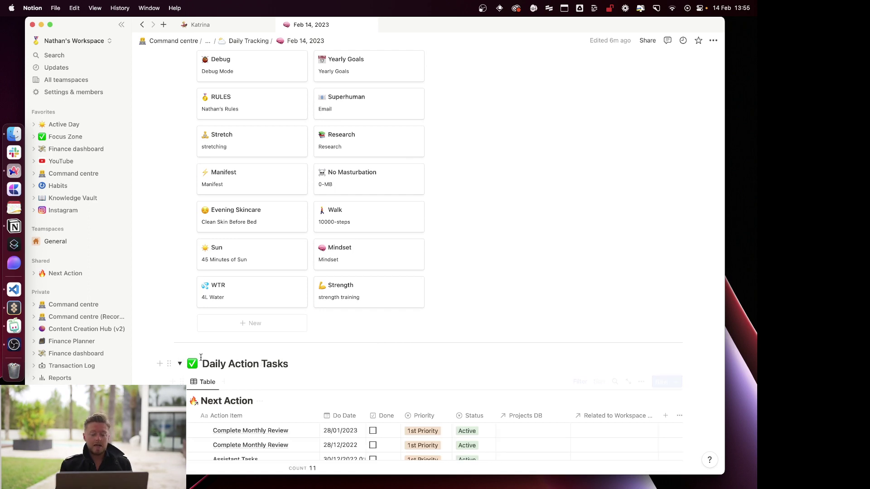
{"action": "scroll", "coordinate": [213, 381], "scroll_direction": "up", "scroll_amount": 1}
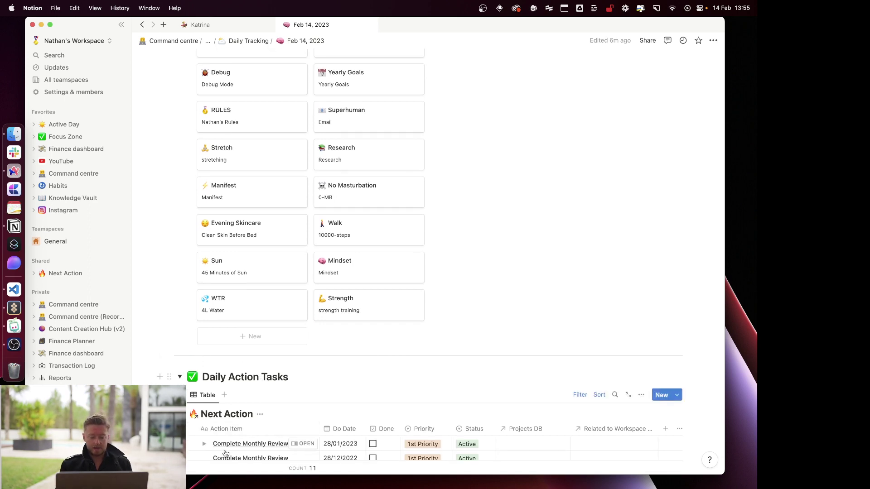
{"action": "scroll", "coordinate": [293, 452], "scroll_direction": "down", "scroll_amount": 1}
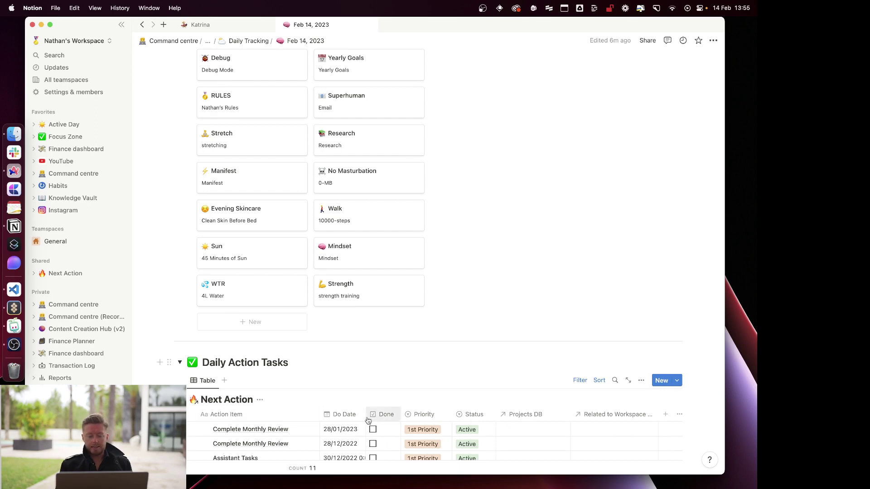
{"action": "left_click", "coordinate": [14, 326]}
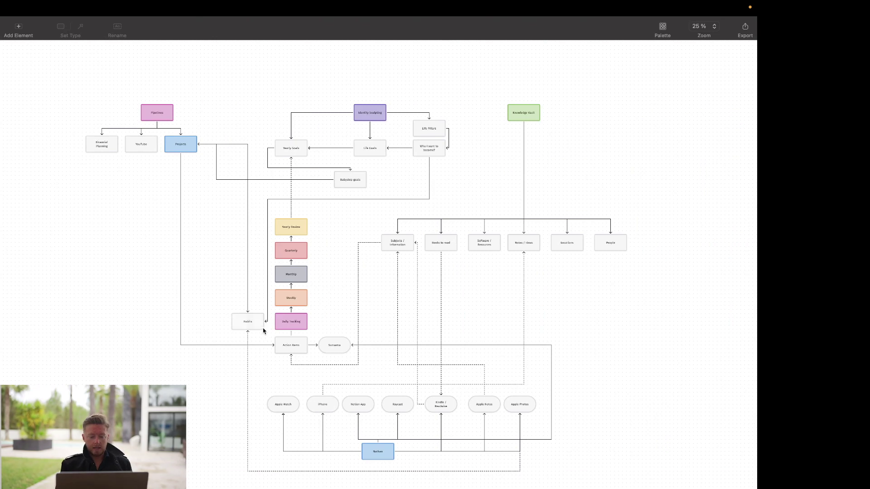
{"action": "left_click", "coordinate": [293, 322]}
{"action": "left_click", "coordinate": [252, 327]}
{"action": "left_click", "coordinate": [288, 323]}
{"action": "left_click", "coordinate": [249, 321]}
{"action": "left_click", "coordinate": [291, 324]}
{"action": "left_click", "coordinate": [298, 348]}
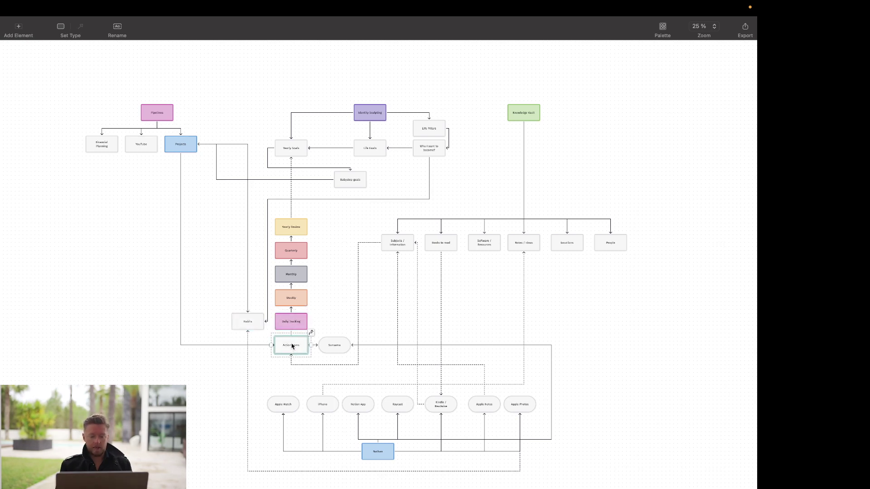
- Return to the Feb 14, 2023 page and collapse the 5 Minute Journal and Daily Action Tasks toggles
{"action": "left_click", "coordinate": [311, 309]}
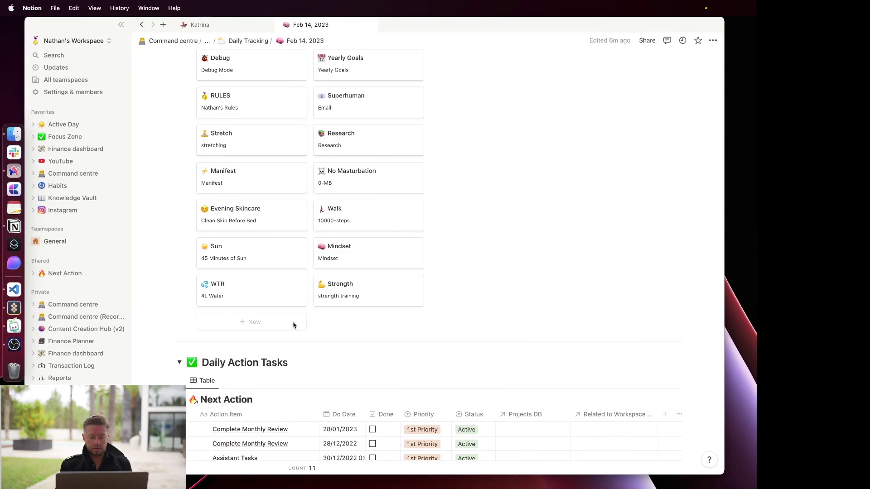
{"action": "scroll", "coordinate": [469, 202], "scroll_direction": "up", "scroll_amount": 15}
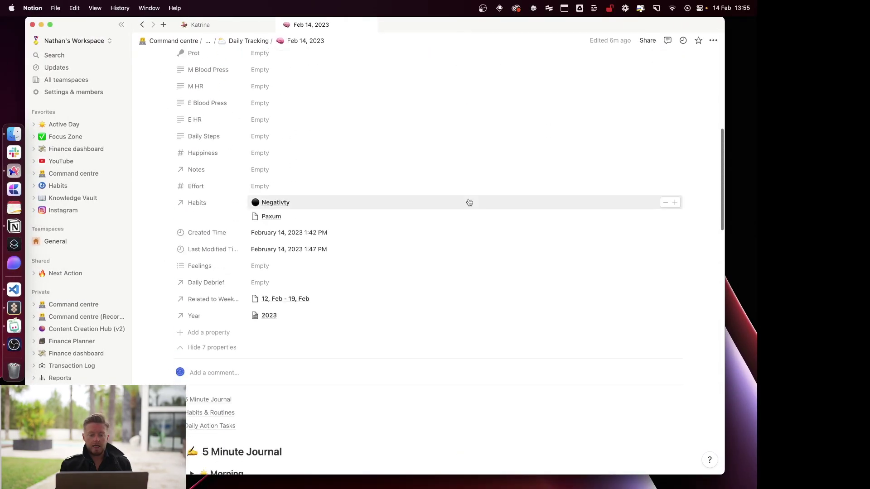
{"action": "scroll", "coordinate": [469, 202], "scroll_direction": "up", "scroll_amount": 8}
{"action": "scroll", "coordinate": [468, 202], "scroll_direction": "down", "scroll_amount": 9}
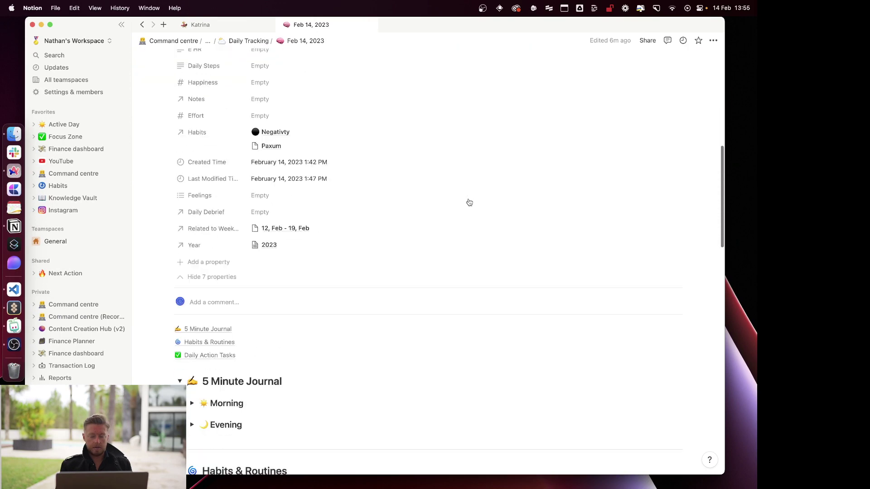
{"action": "scroll", "coordinate": [469, 202], "scroll_direction": "up", "scroll_amount": 3}
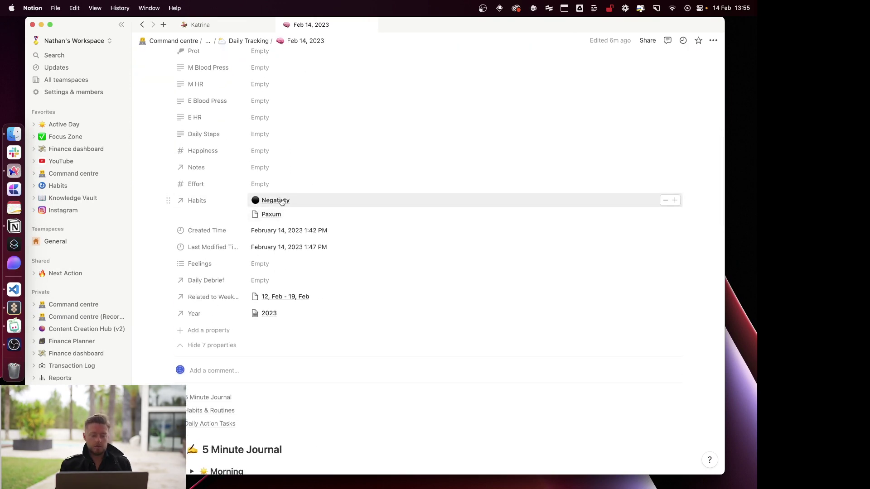
{"action": "scroll", "coordinate": [291, 377], "scroll_direction": "down", "scroll_amount": 4}
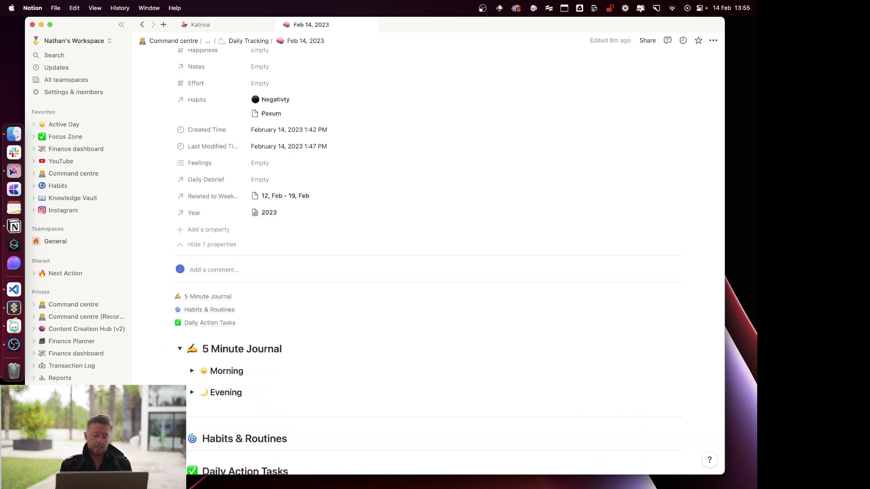
{"action": "left_click", "coordinate": [180, 348]}
{"action": "scroll", "coordinate": [181, 348], "scroll_direction": "down", "scroll_amount": 3}
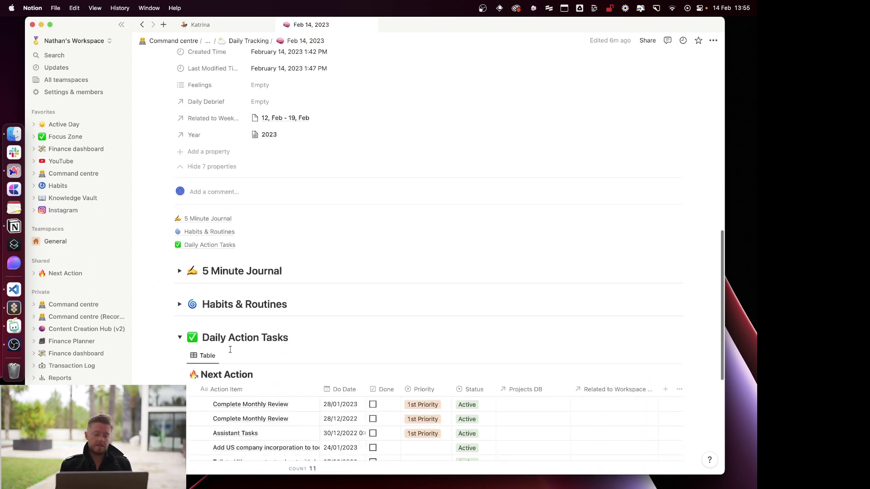
{"action": "left_click", "coordinate": [179, 337]}
- Expand Habits & Routines, the 5 Minute Journal with its Morning and Evening parts, and Daily Action Tasks
{"action": "left_click_drag", "start_coordinate": [278, 382], "coordinate": [183, 268]}
{"action": "left_click", "coordinate": [240, 378]}
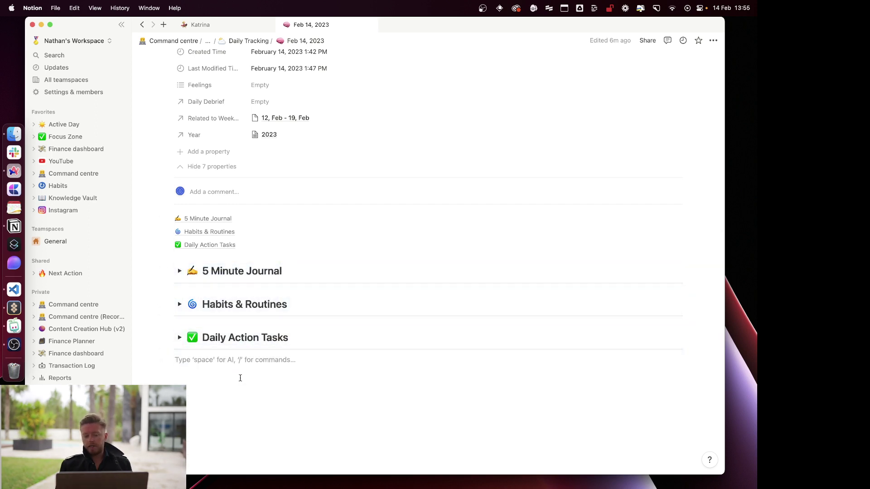
{"action": "left_click", "coordinate": [178, 304]}
{"action": "left_click", "coordinate": [180, 272]}
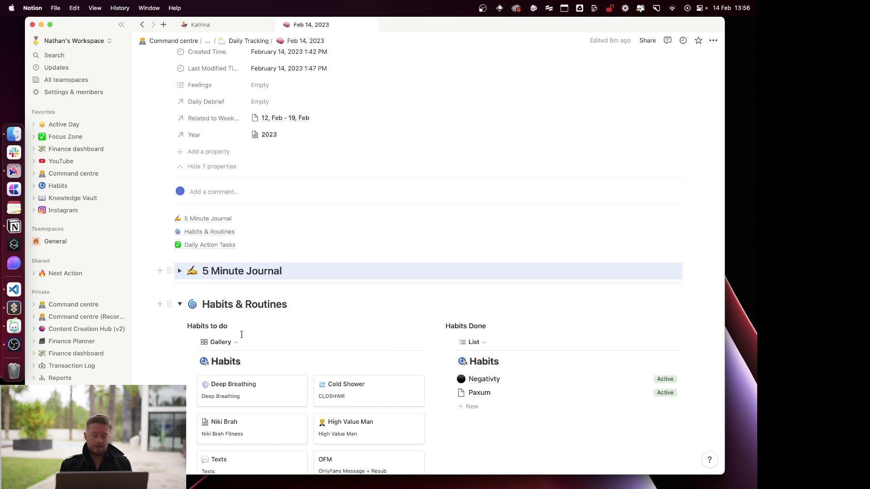
{"action": "left_click", "coordinate": [179, 272]}
{"action": "left_click", "coordinate": [191, 321]}
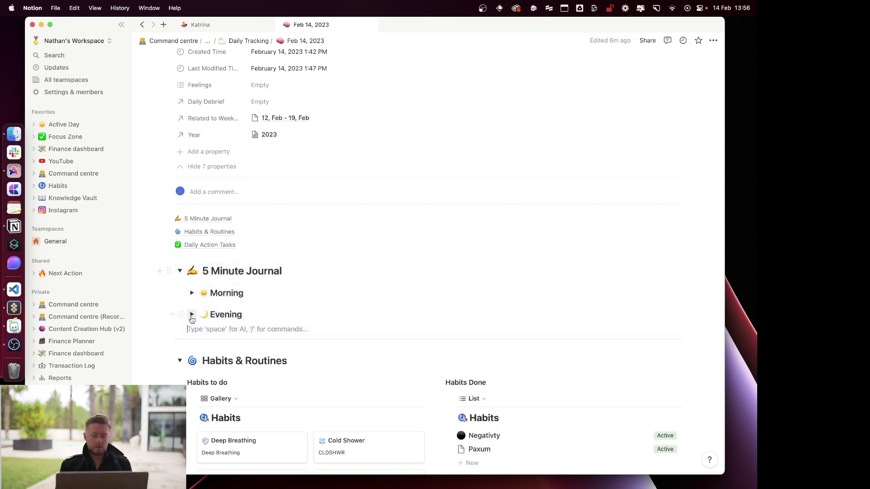
{"action": "left_click", "coordinate": [192, 314]}
{"action": "left_click", "coordinate": [192, 293]}
{"action": "scroll", "coordinate": [262, 322], "scroll_direction": "down", "scroll_amount": 10}
{"action": "scroll", "coordinate": [263, 322], "scroll_direction": "down", "scroll_amount": 15}
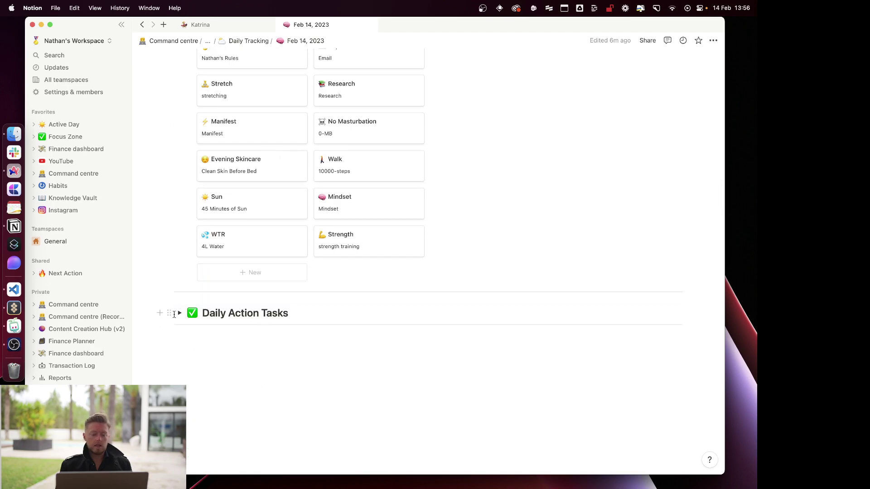
{"action": "left_click", "coordinate": [180, 313]}
- Collapse Morning and Evening, then the 5 Minute Journal, Habits & Routines and Daily Action Tasks toggles
{"action": "scroll", "coordinate": [268, 308], "scroll_direction": "up", "scroll_amount": 15}
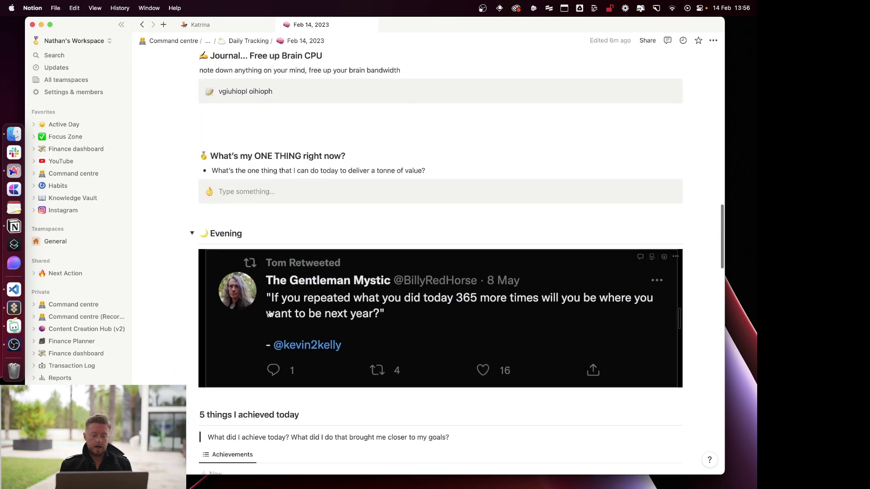
{"action": "scroll", "coordinate": [270, 314], "scroll_direction": "up", "scroll_amount": 10}
{"action": "left_click", "coordinate": [192, 301]}
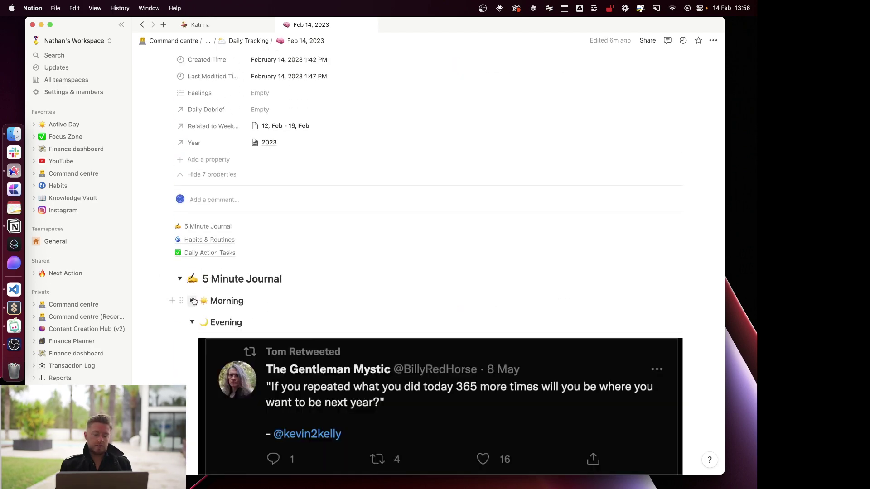
{"action": "left_click", "coordinate": [192, 322]}
{"action": "left_click_drag", "start_coordinate": [179, 281], "coordinate": [176, 317]}
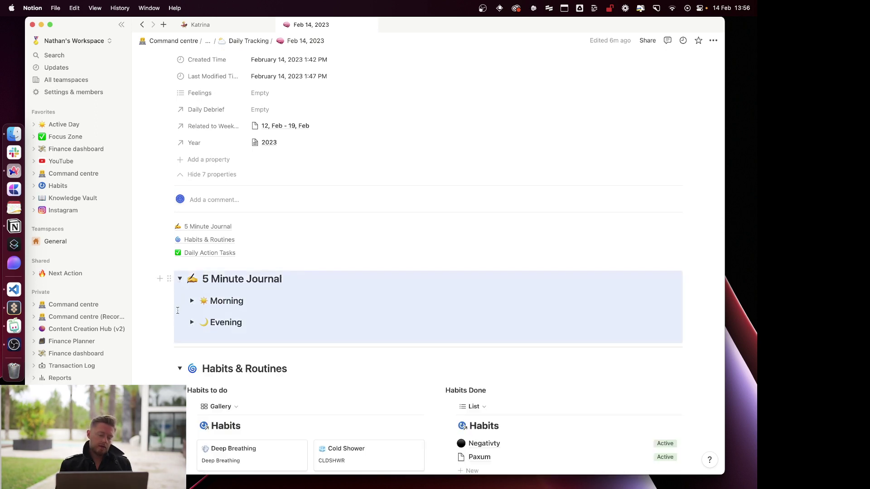
{"action": "left_click", "coordinate": [179, 368]}
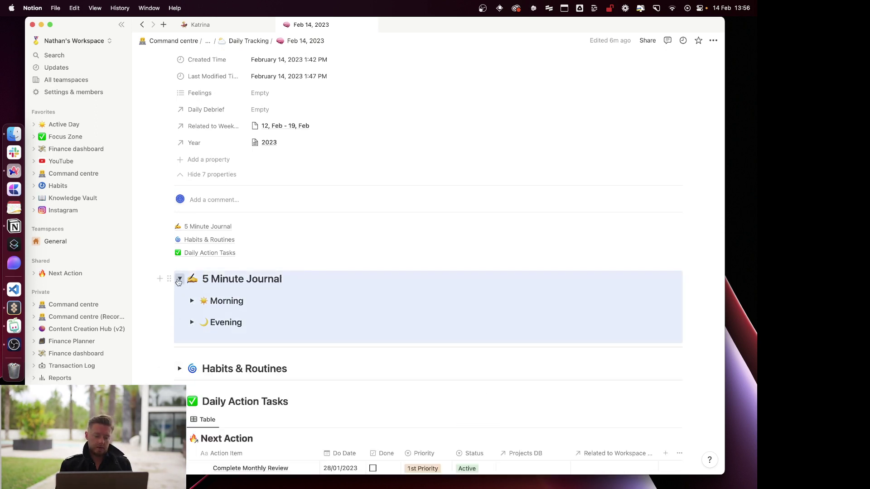
{"action": "left_click", "coordinate": [179, 279]}
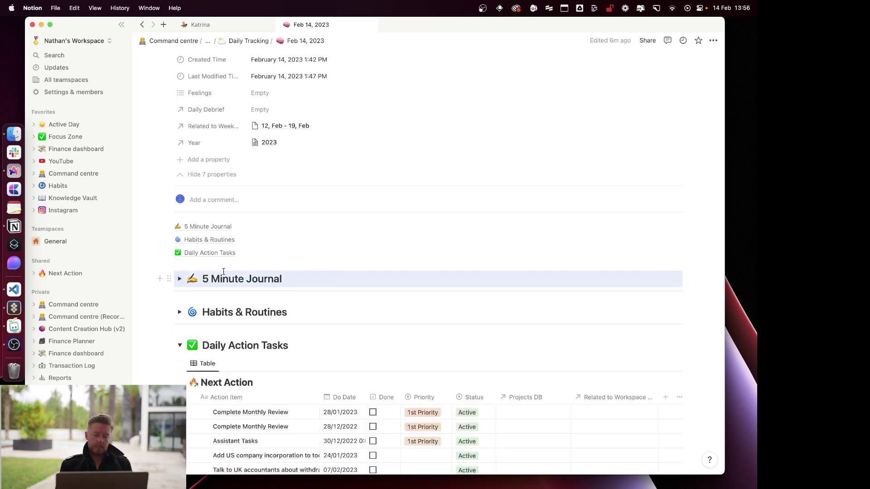
{"action": "left_click_drag", "start_coordinate": [172, 362], "coordinate": [177, 351]}
{"action": "left_click", "coordinate": [179, 345]}
{"action": "left_click", "coordinate": [282, 369]}
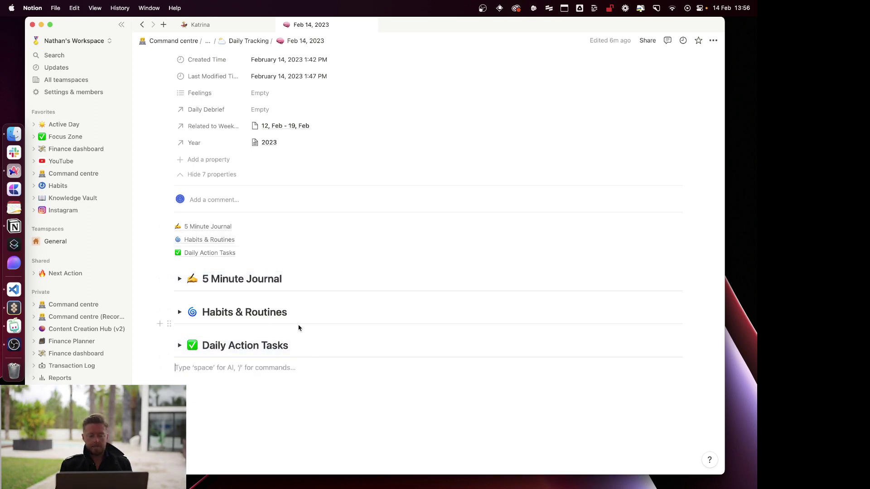
{"action": "scroll", "coordinate": [298, 324], "scroll_direction": "up", "scroll_amount": 6}
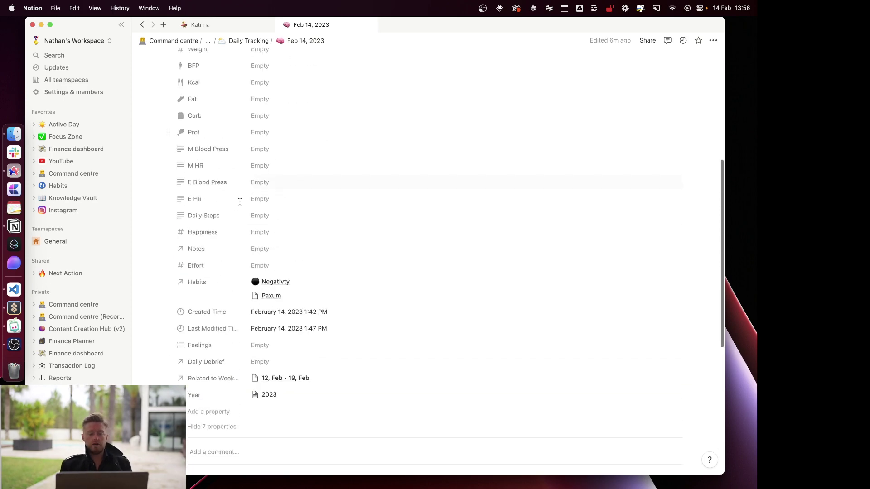
{"action": "scroll", "coordinate": [263, 392], "scroll_direction": "down", "scroll_amount": 4}
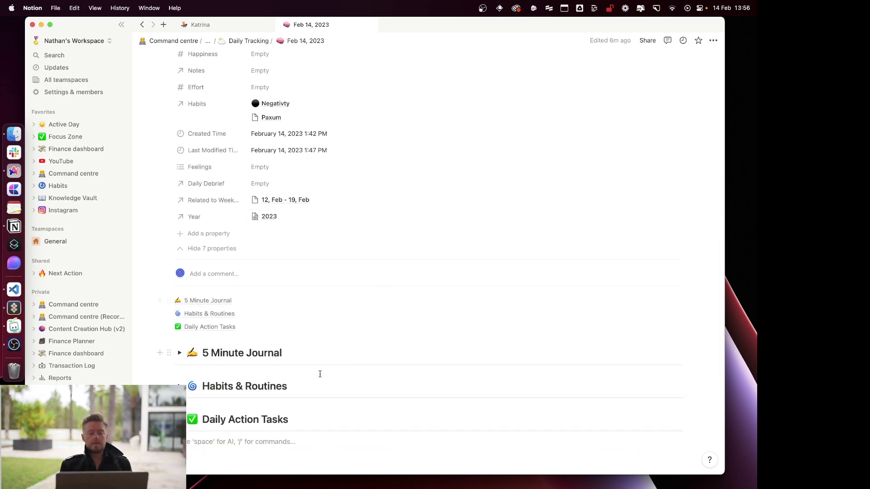
{"action": "scroll", "coordinate": [318, 373], "scroll_direction": "up", "scroll_amount": 10}
{"action": "scroll", "coordinate": [385, 389], "scroll_direction": "down", "scroll_amount": 10}
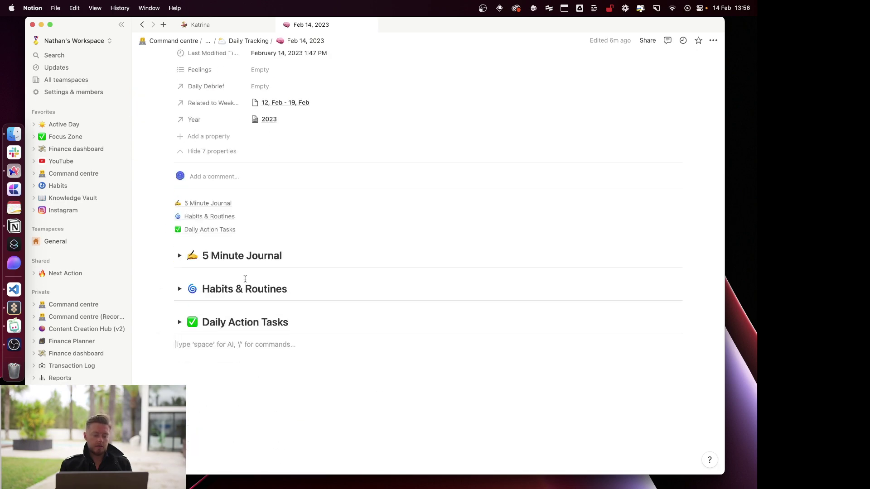
{"action": "scroll", "coordinate": [321, 312], "scroll_direction": "up", "scroll_amount": 10}
{"action": "scroll", "coordinate": [321, 314], "scroll_direction": "down", "scroll_amount": 10}
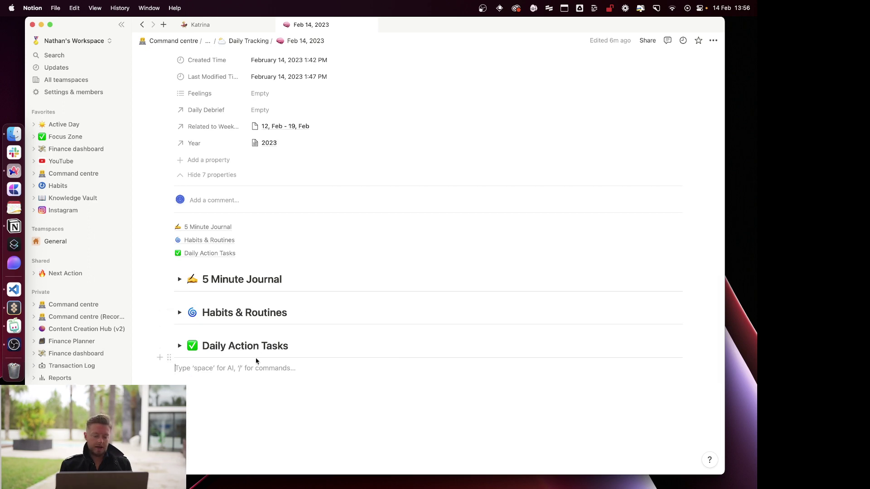
{"action": "scroll", "coordinate": [256, 361], "scroll_direction": "up", "scroll_amount": 8}
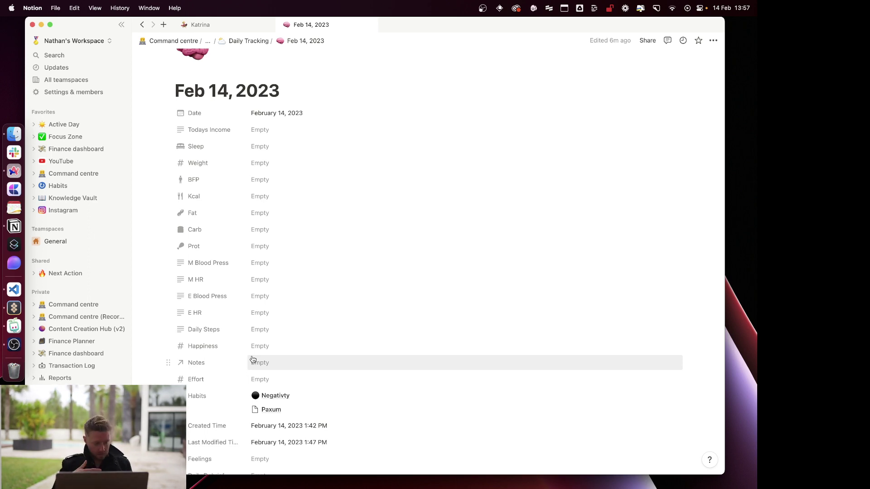
{"action": "scroll", "coordinate": [308, 358], "scroll_direction": "down", "scroll_amount": 5}
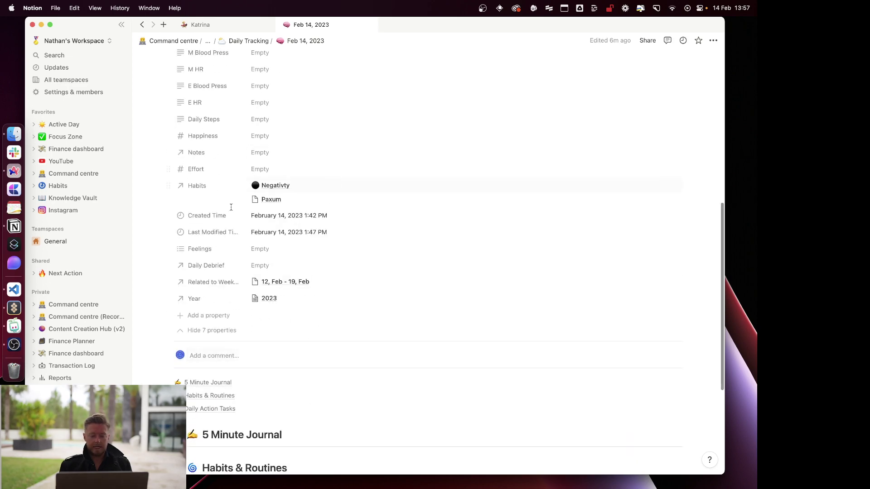
{"action": "scroll", "coordinate": [328, 314], "scroll_direction": "down", "scroll_amount": 4}
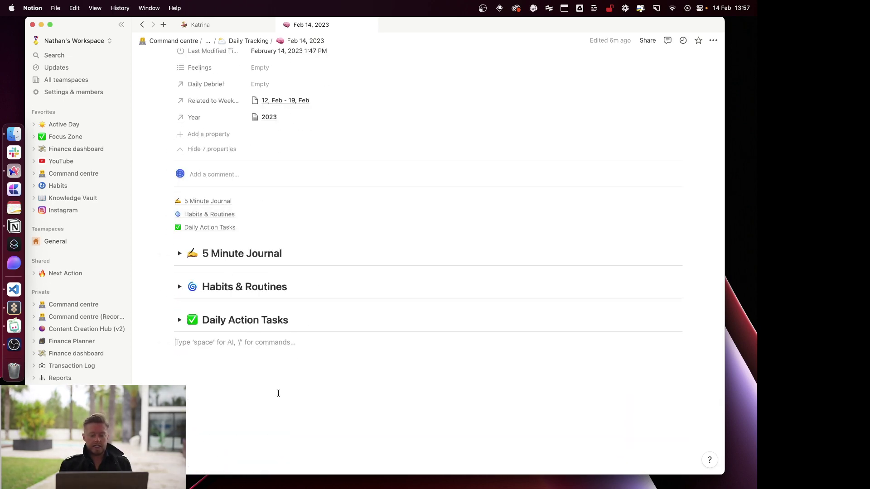
{"action": "scroll", "coordinate": [278, 393], "scroll_direction": "up", "scroll_amount": 10}
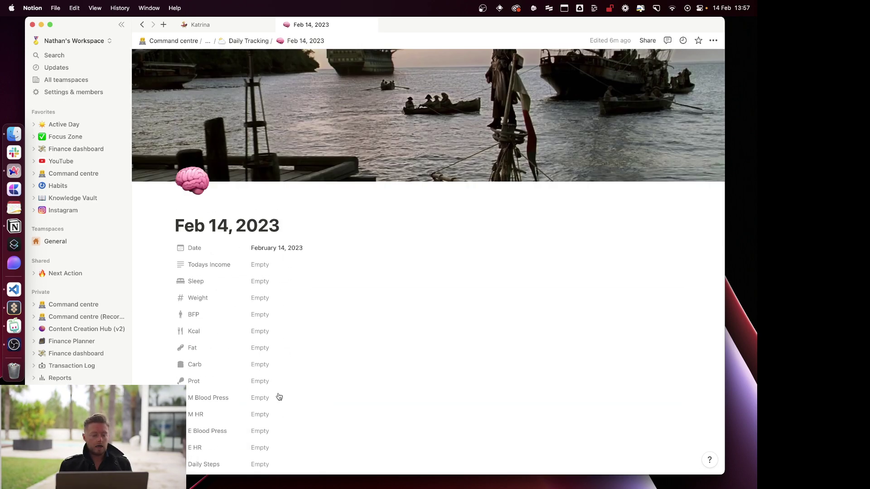
- Switch to OBS from its Dock icon and scroll down its scene list
{"action": "left_click", "coordinate": [15, 347]}
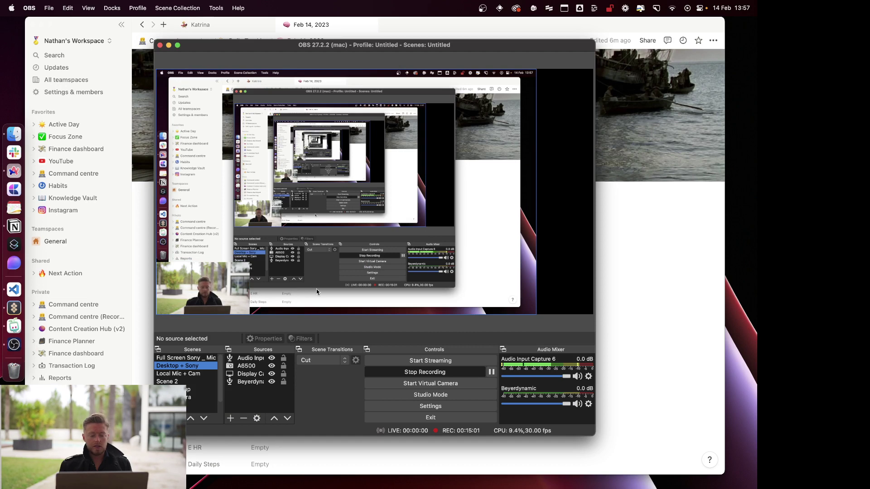
{"action": "scroll", "coordinate": [210, 387], "scroll_direction": "down", "scroll_amount": 2}
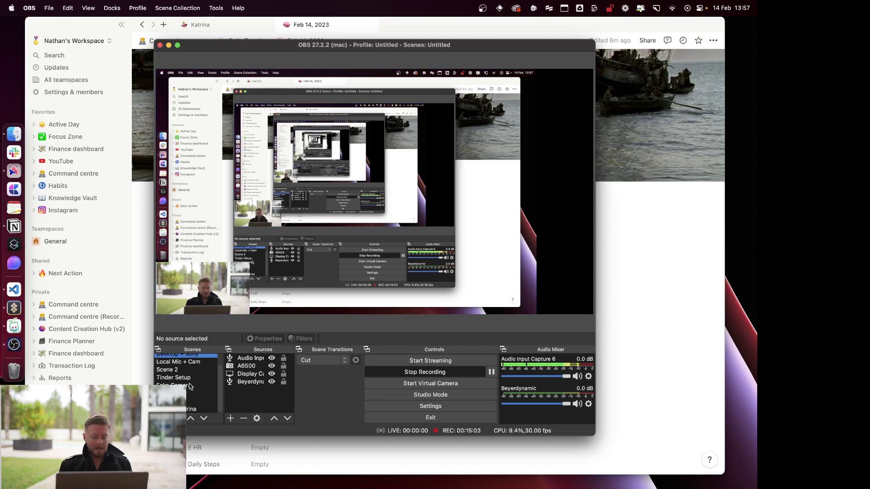